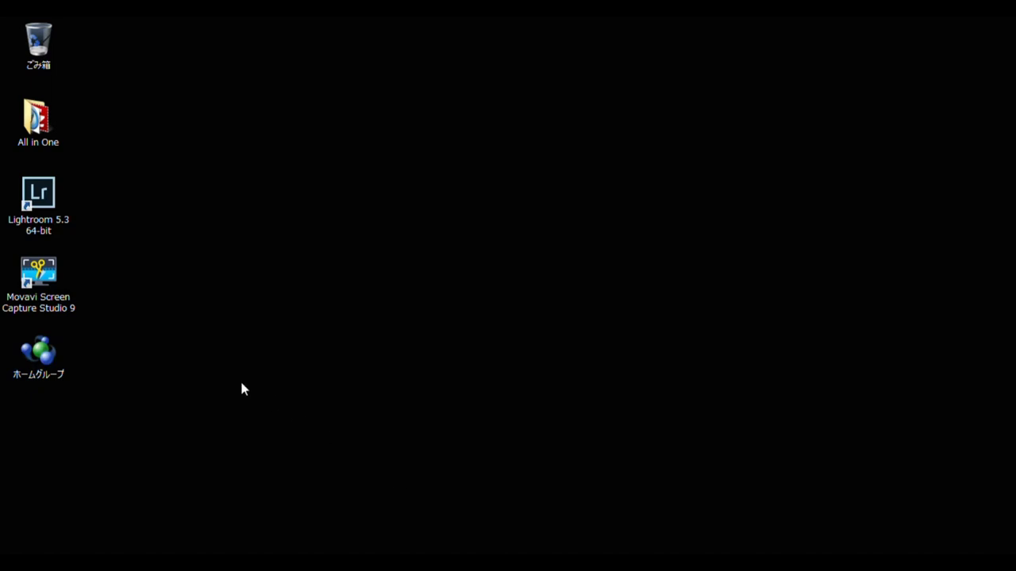
Step: Launch Lightroom 5.3 and show the current folder's photos in the Library Grid view
double_click(41, 203)
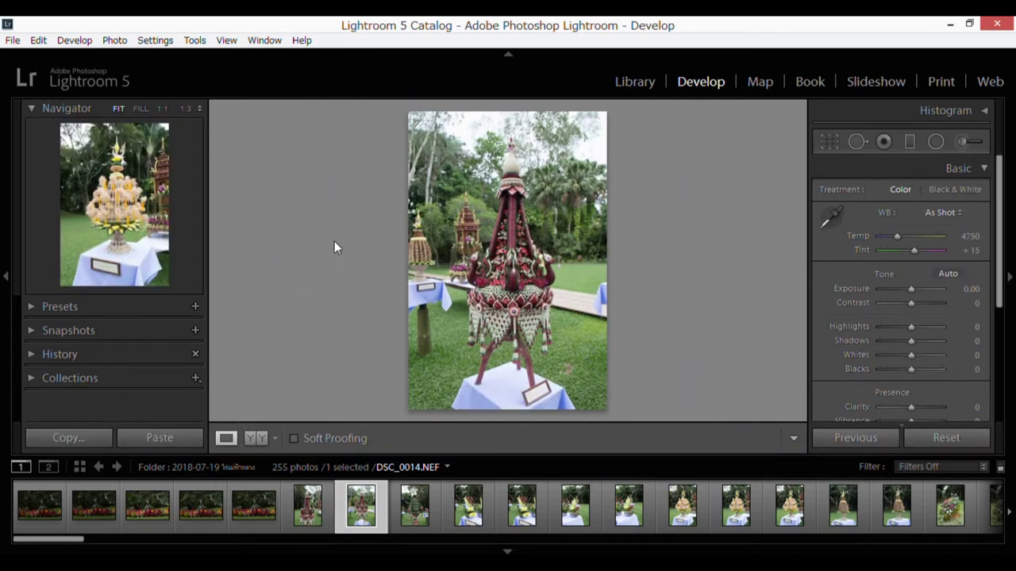
left_click(638, 84)
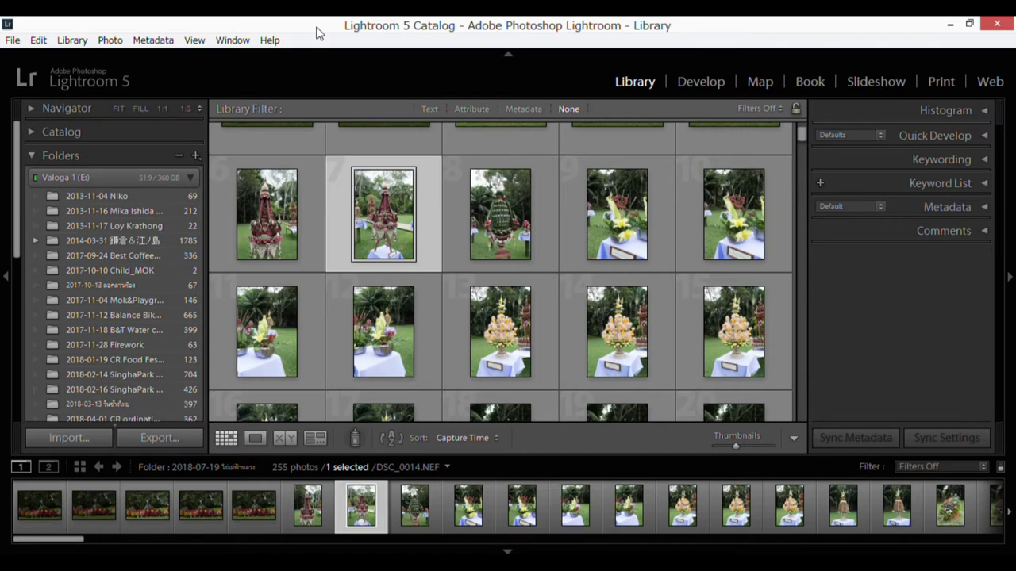
Step: Switch to the Develop module with DSC_0014.NEF open for editing
key("d")
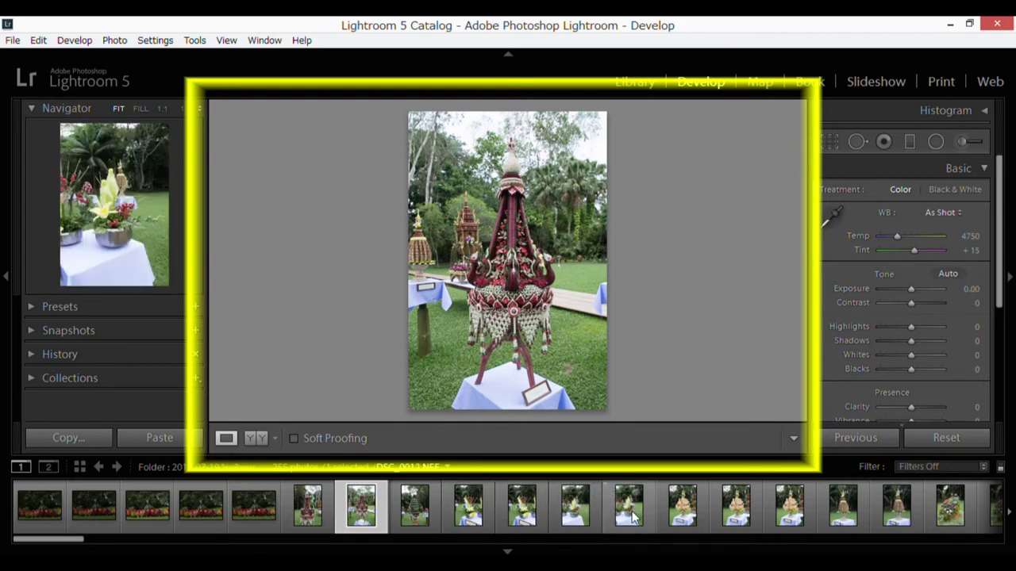
Step: Pick the woven flower-and-candle arrangement photo from the filmstrip
left_click(633, 516)
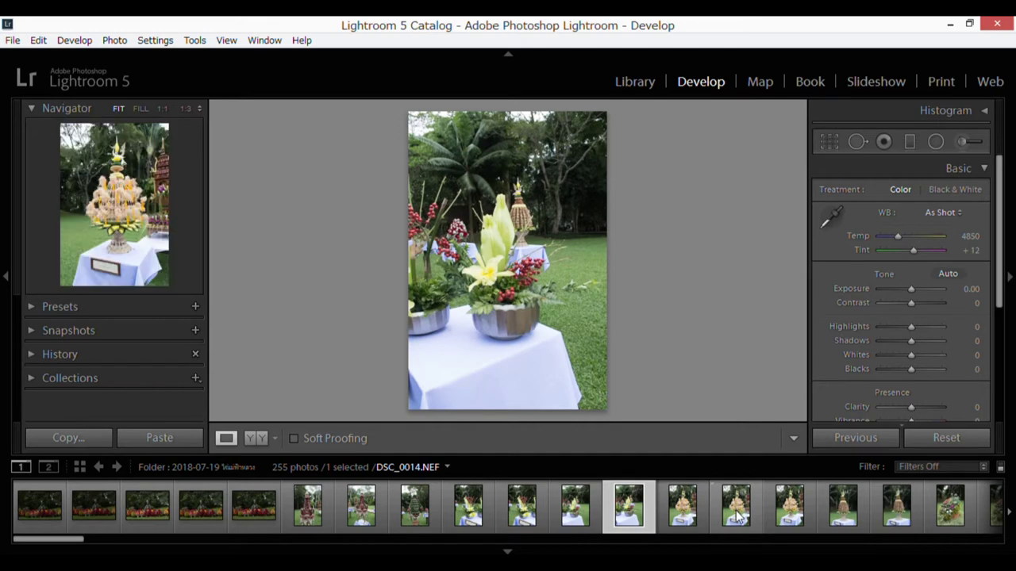
left_click(736, 514)
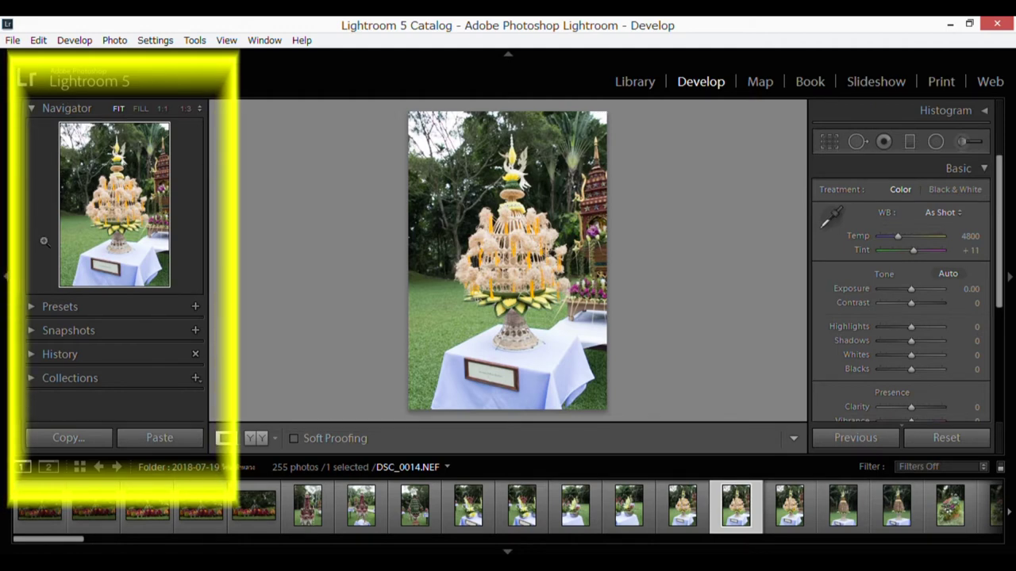
left_click(115, 202)
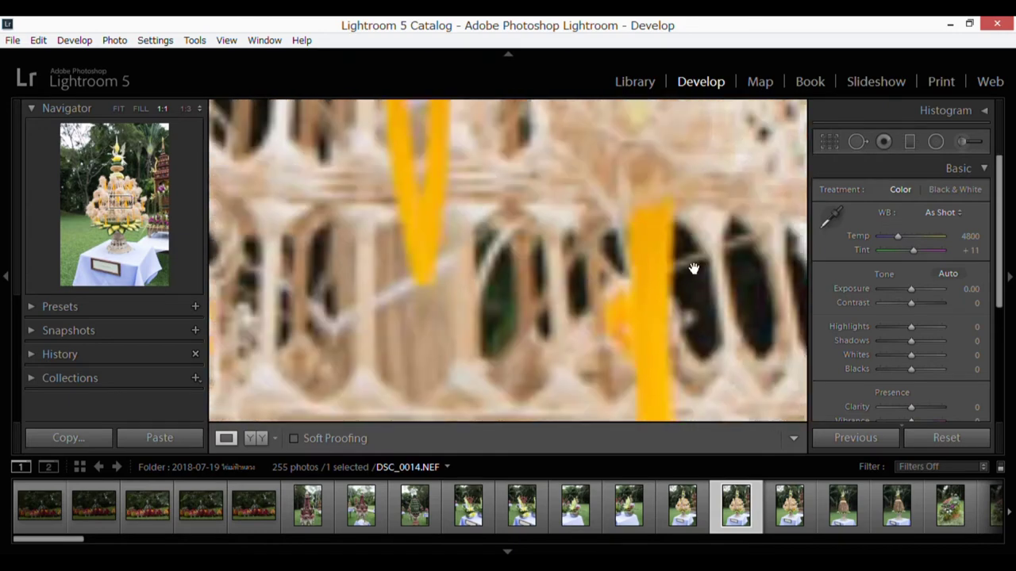
mouse_move(694, 267)
left_mouse_down()
mouse_move(385, 264)
mouse_move(307, 316)
left_mouse_up()
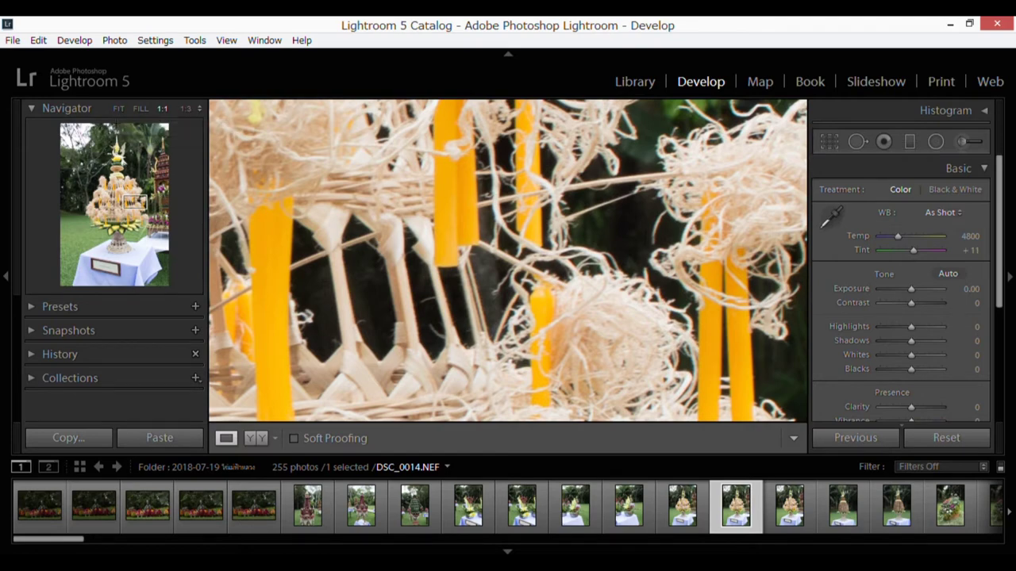
left_click(118, 109)
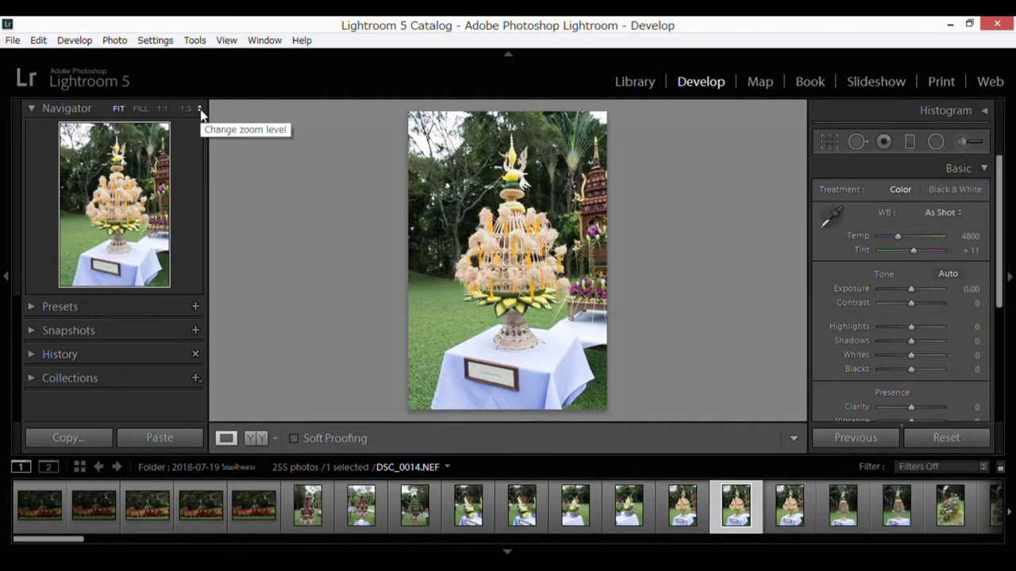
left_click(200, 110)
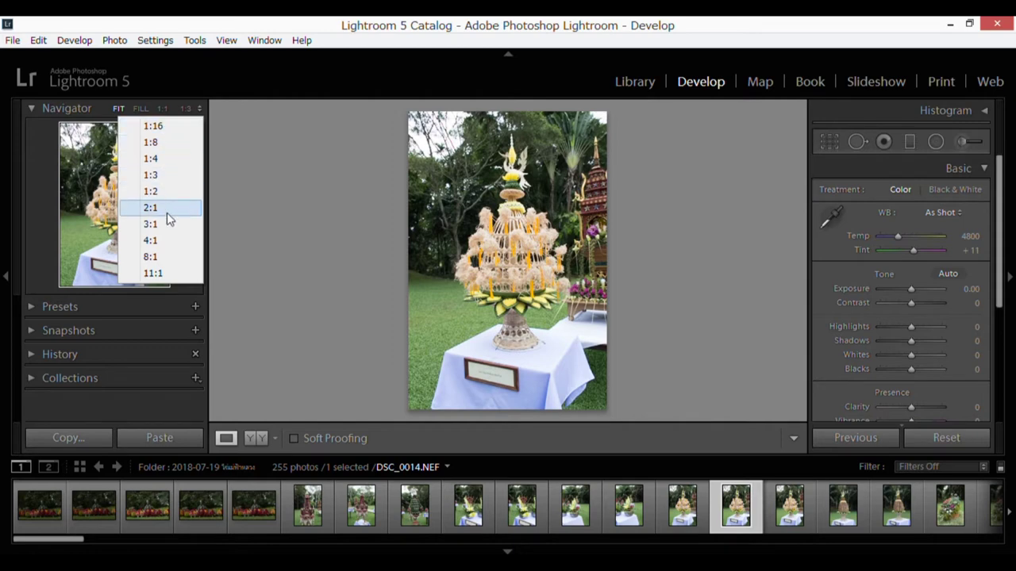
left_click(188, 109)
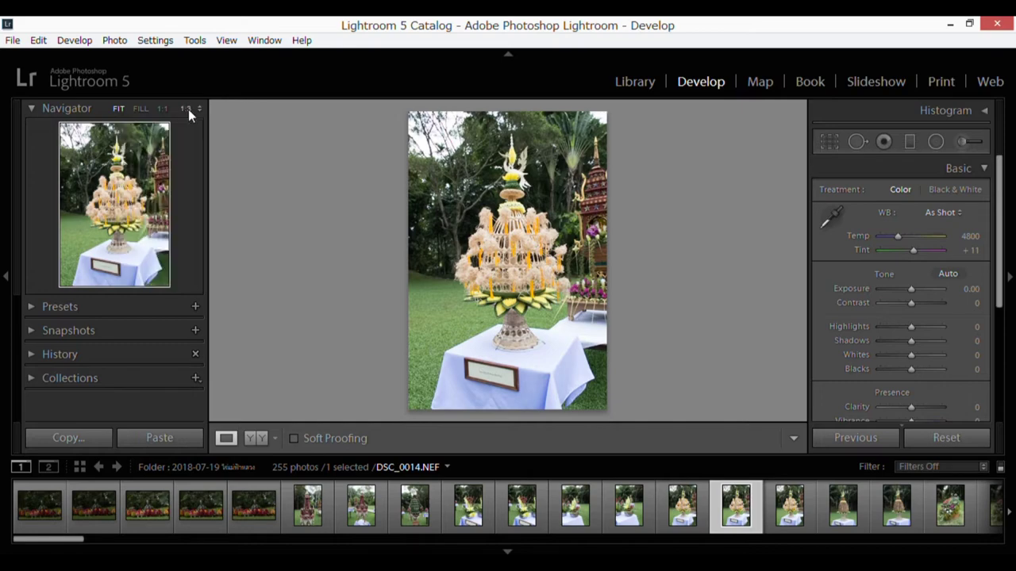
left_click(188, 108)
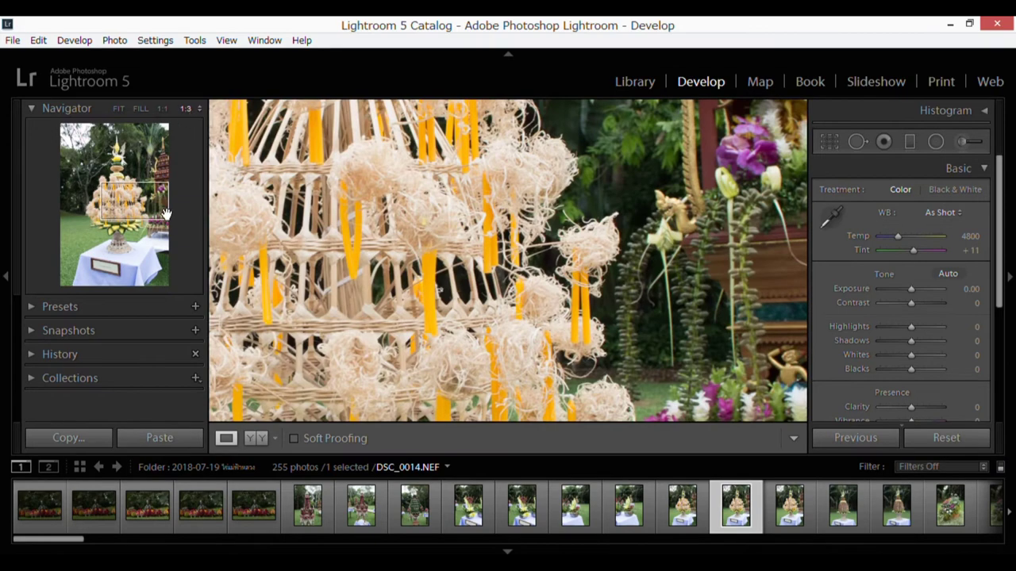
left_click_drag(587, 307, 547, 242)
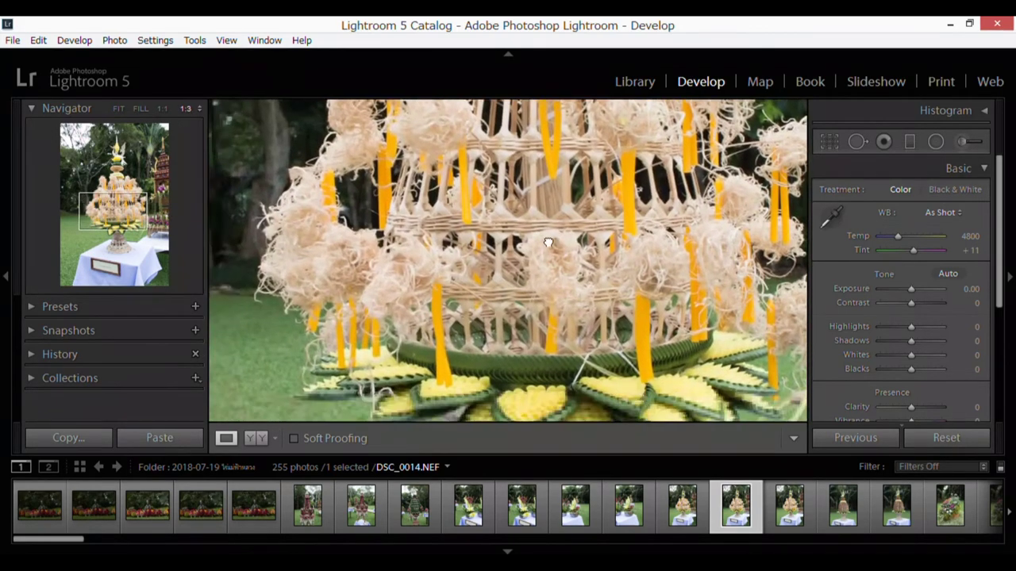
scroll(547, 242, "down", 1)
scroll(547, 242, "down", 1)
scroll(548, 242, "down", 1)
scroll(547, 242, "down", 1)
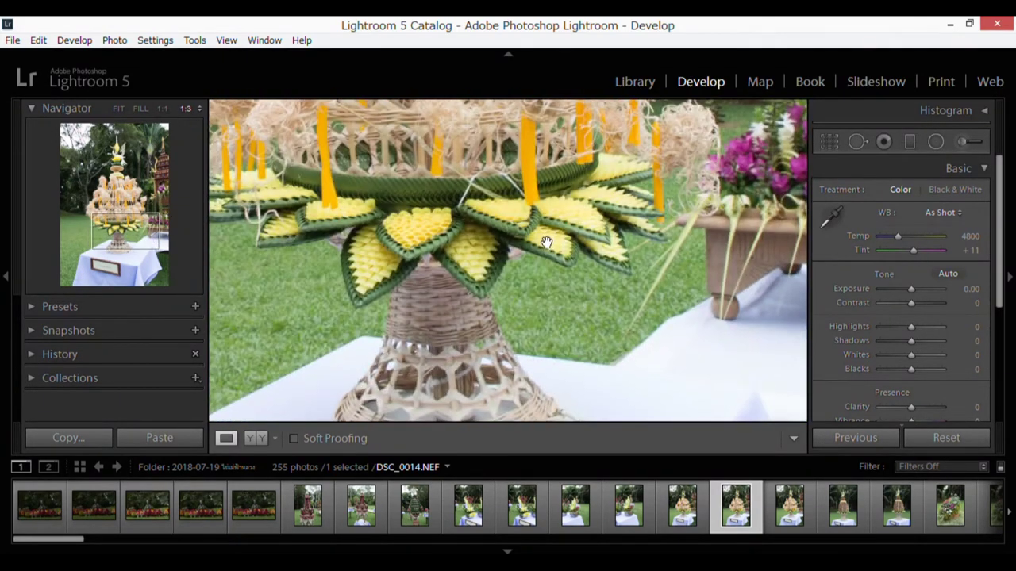
left_click_drag(547, 242, 585, 235)
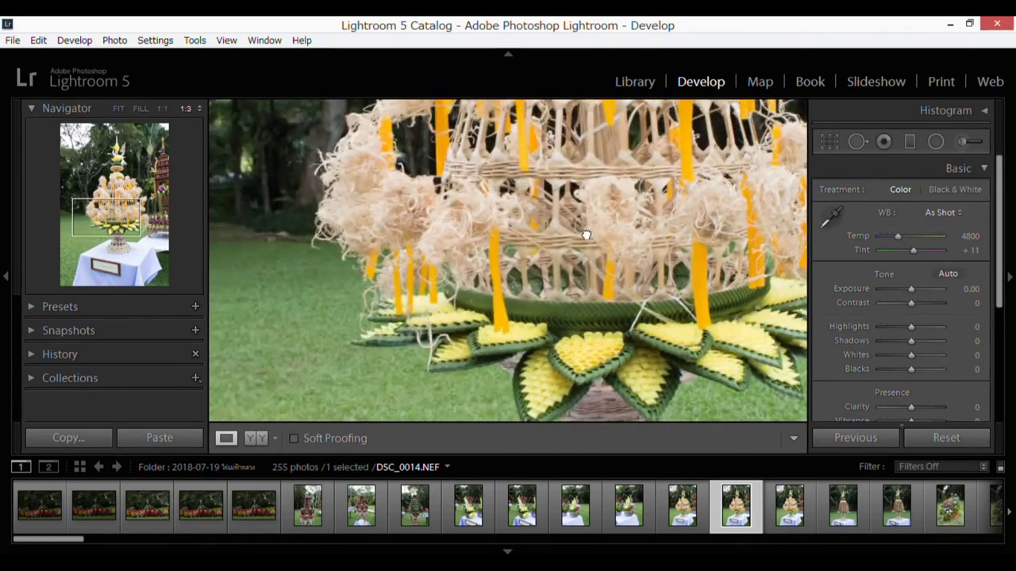
scroll(585, 235, "up", 1)
scroll(585, 235, "up", 1)
scroll(476, 206, "up", 1)
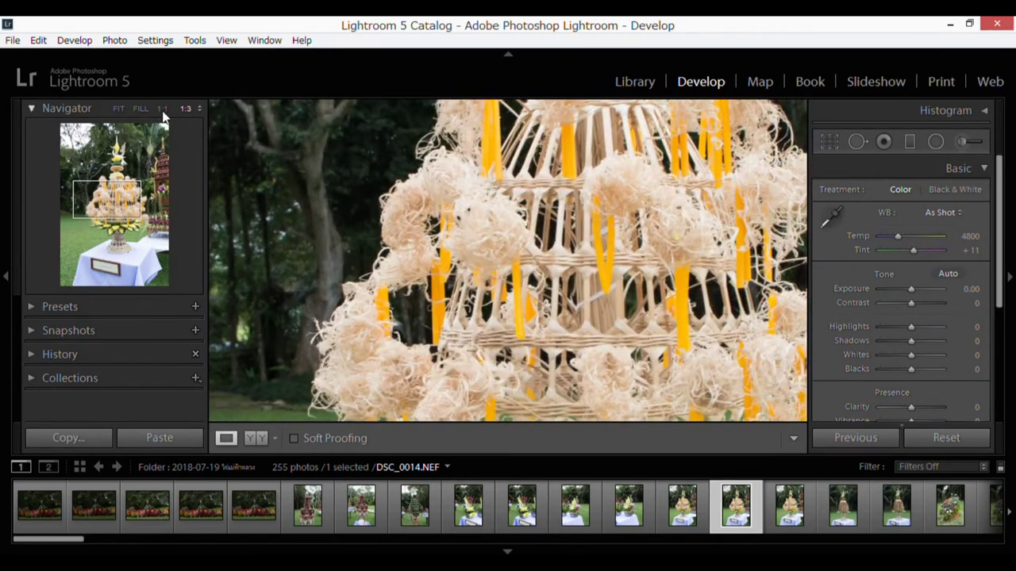
left_click(118, 109)
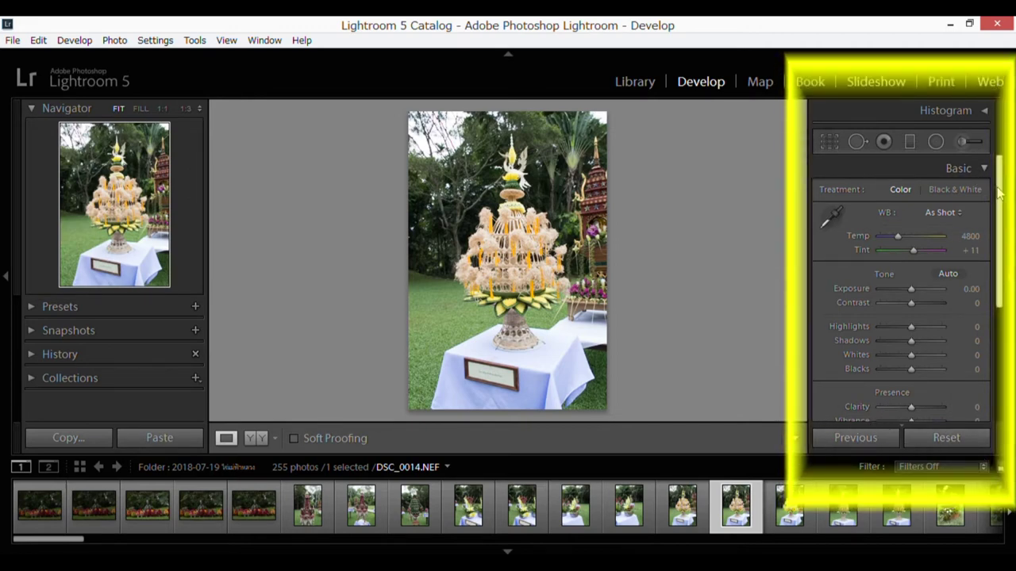
Step: Set Temp to 7357, Exposure to −1.79 and Contrast to +19 in the Basic panel
mouse_move(1000, 193)
left_mouse_down()
mouse_move(1001, 338)
mouse_move(1005, 185)
left_mouse_up()
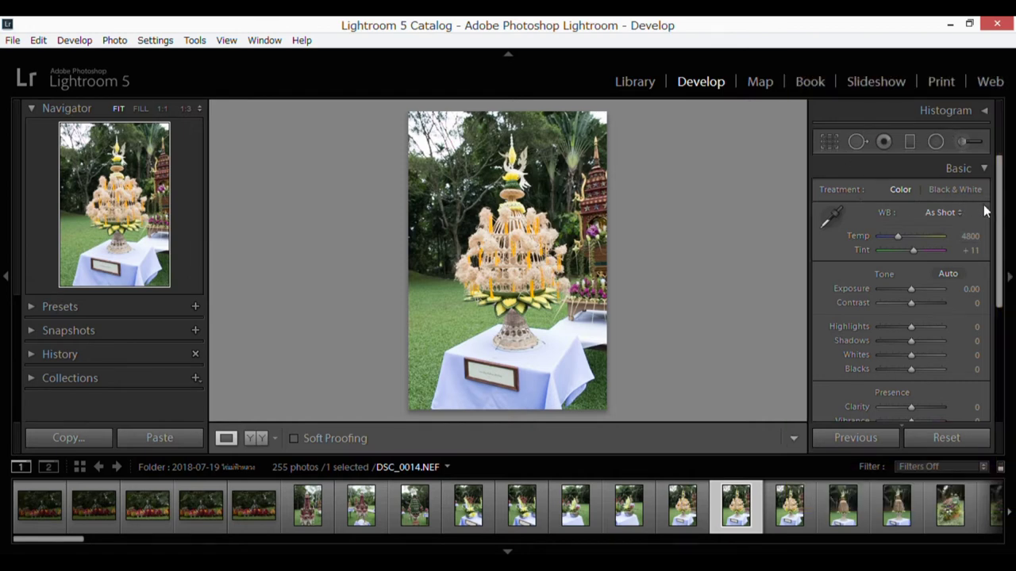
mouse_move(1001, 219)
left_mouse_down()
mouse_move(1002, 228)
mouse_move(1002, 214)
left_mouse_up()
mouse_move(897, 236)
left_mouse_down()
mouse_move(881, 236)
mouse_move(937, 238)
mouse_move(884, 240)
mouse_move(936, 245)
mouse_move(908, 246)
mouse_move(913, 254)
mouse_move(914, 235)
left_mouse_up()
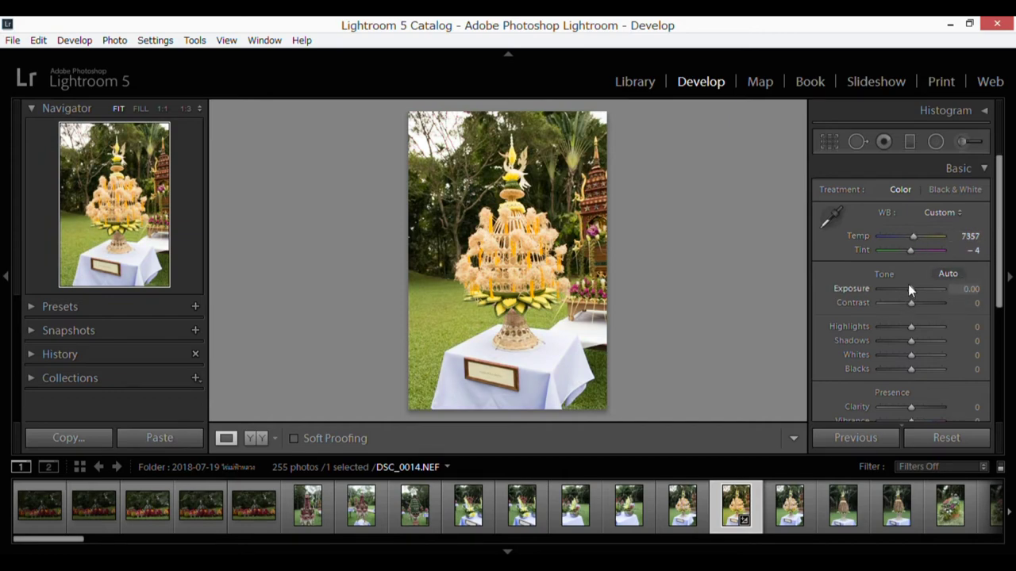
mouse_move(910, 289)
left_mouse_down()
mouse_move(925, 289)
mouse_move(895, 288)
mouse_move(918, 288)
mouse_move(899, 288)
mouse_move(918, 302)
left_mouse_up()
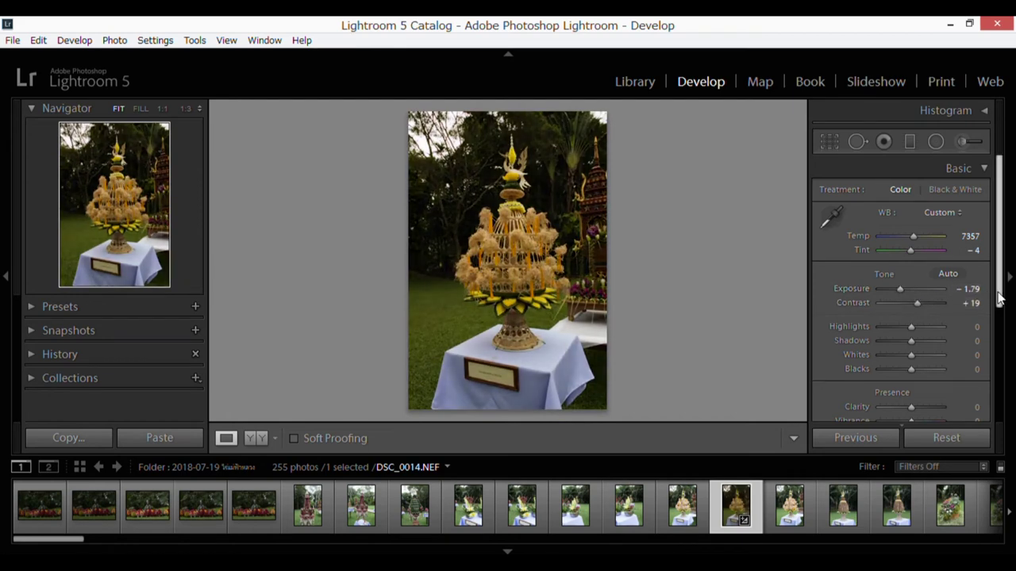
scroll(1002, 295, "down", 2)
scroll(1002, 295, "down", 2)
scroll(1001, 295, "down", 1)
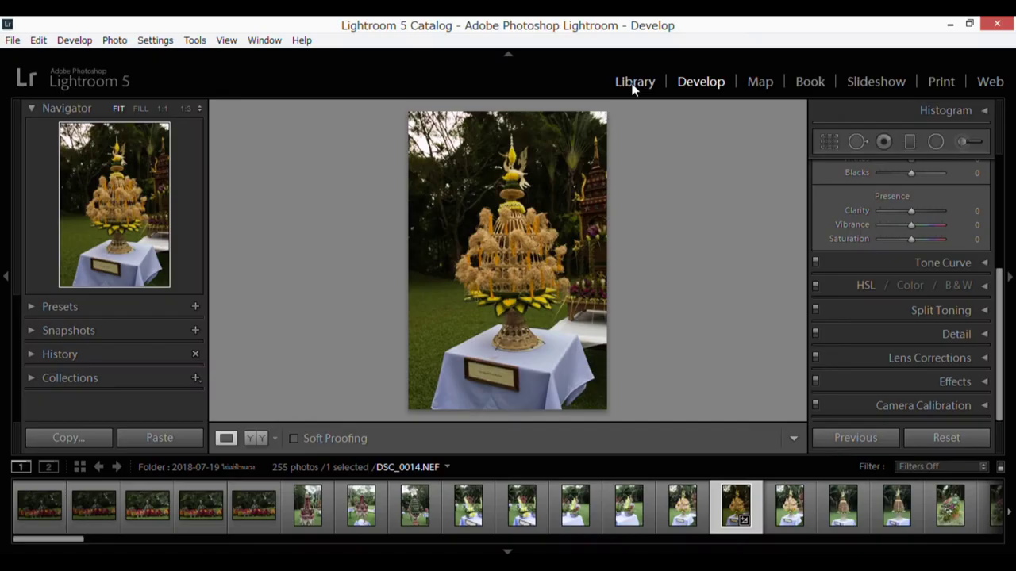
Step: Return to the Library grid of the 2018-07-19 folder and scroll the Folders panel
left_click(633, 83)
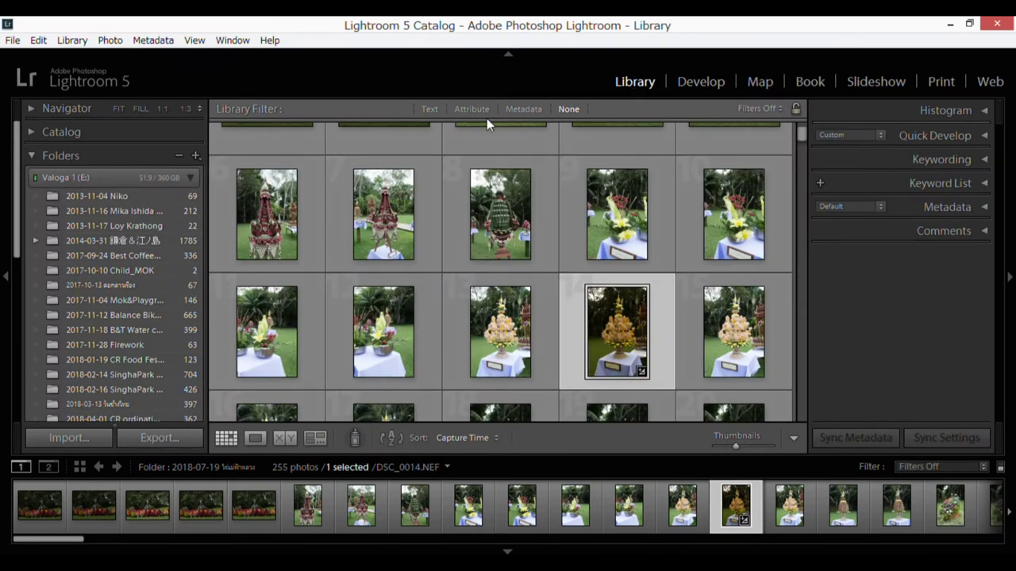
scroll(159, 288, "down", 5)
scroll(160, 288, "down", 3)
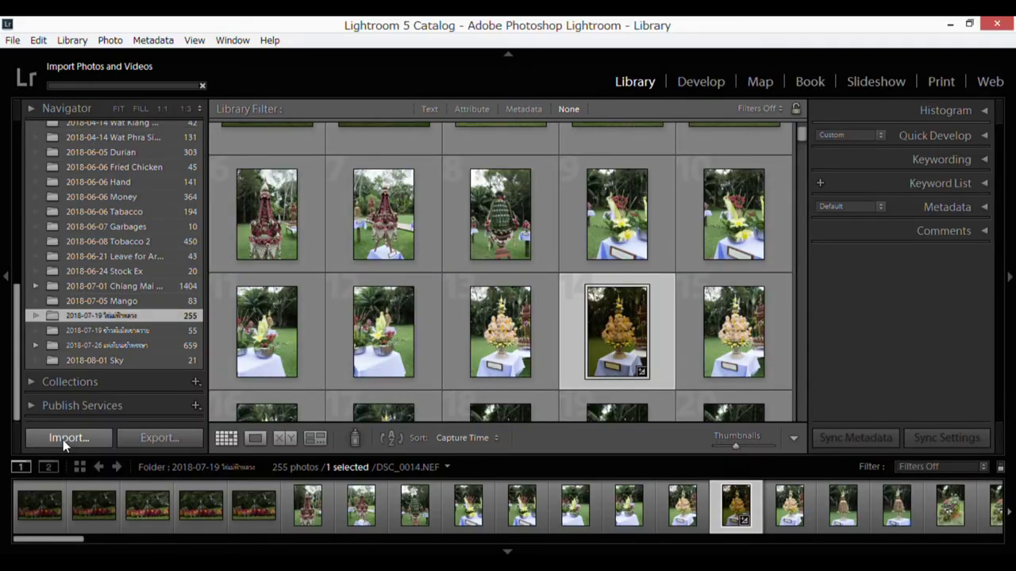
Step: Open Import and browse the 2018-08-01 Sky, 2018-06-24 Stock Ex and 2018-07-19 source folders
left_click(63, 439)
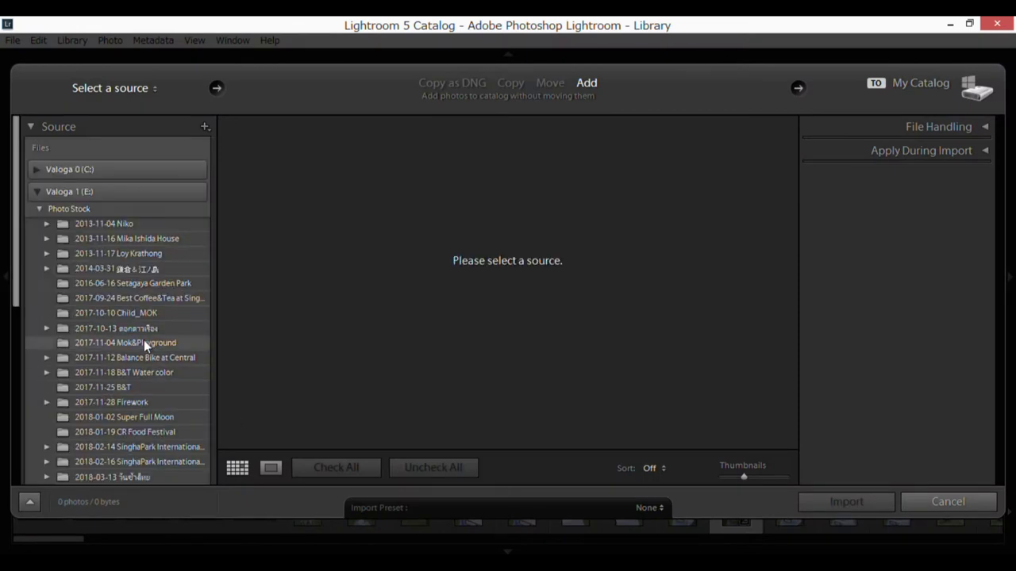
scroll(142, 325, "down", 4)
scroll(140, 317, "down", 3)
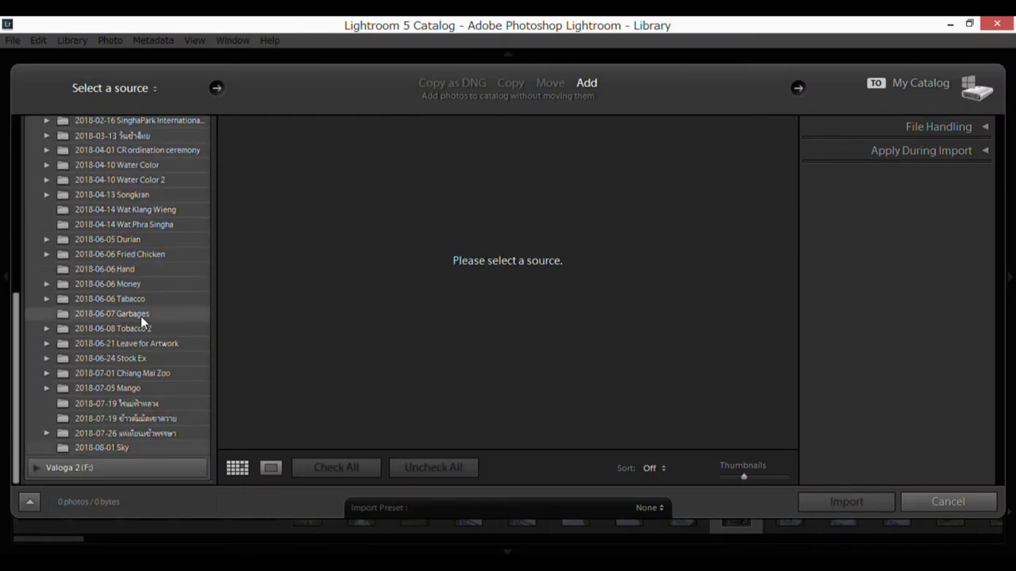
left_click(123, 447)
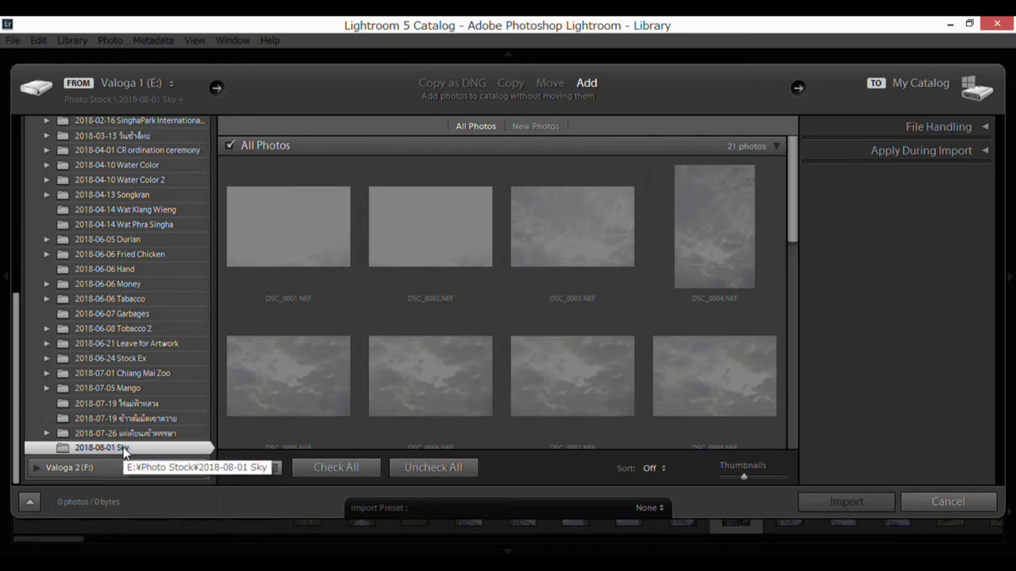
left_click(119, 434)
left_click(149, 358)
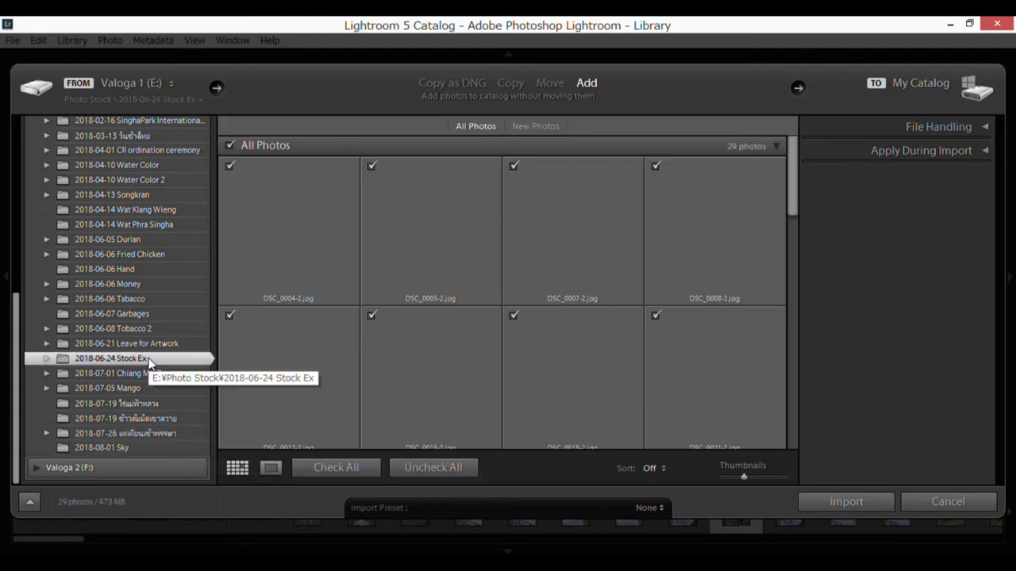
left_click(115, 408)
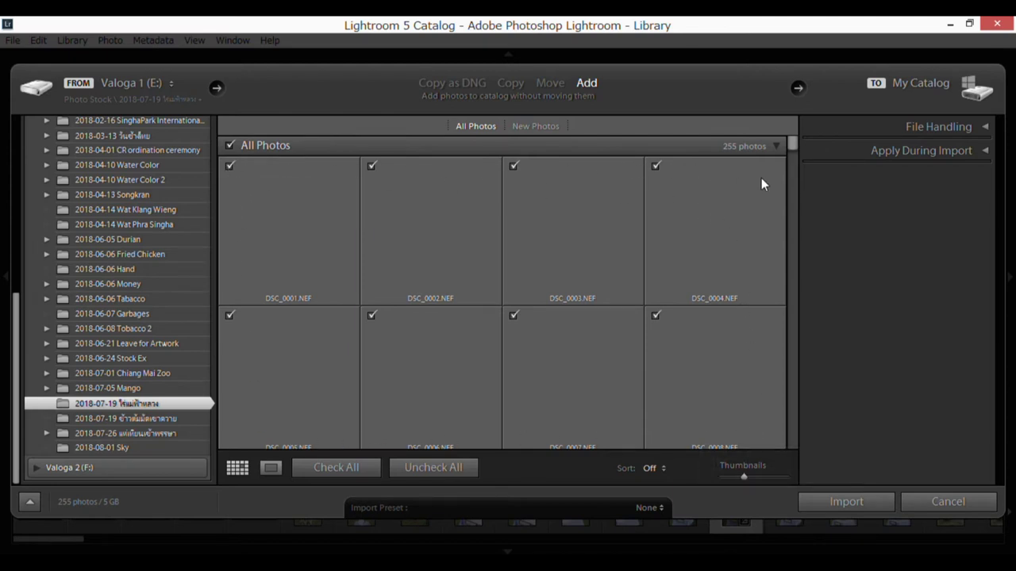
Step: Uncheck all photos and scroll through the import grid
left_click(432, 468)
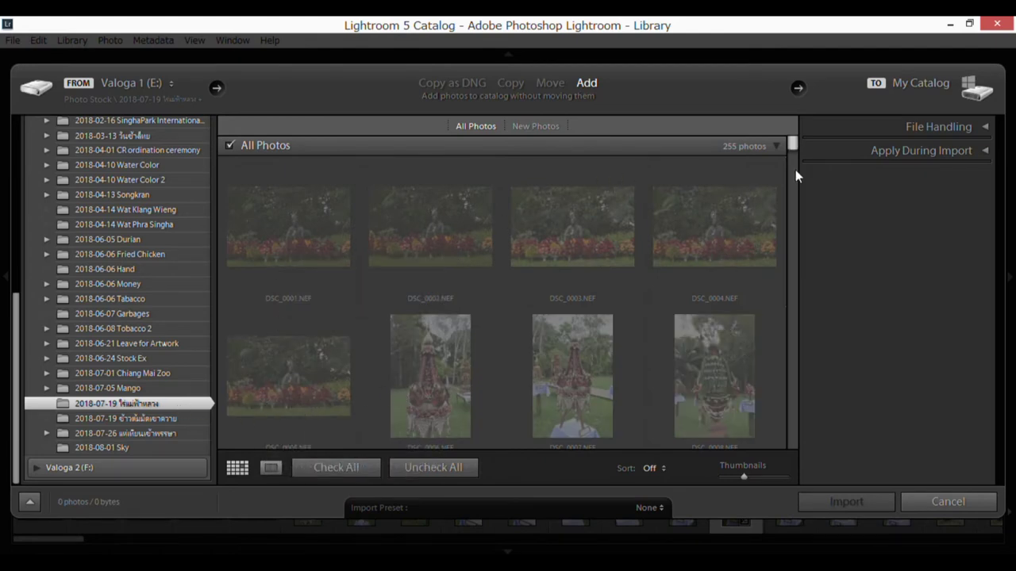
mouse_move(793, 143)
left_mouse_down()
mouse_move(794, 160)
mouse_move(792, 131)
left_mouse_up()
left_click_drag(792, 142, 799, 329)
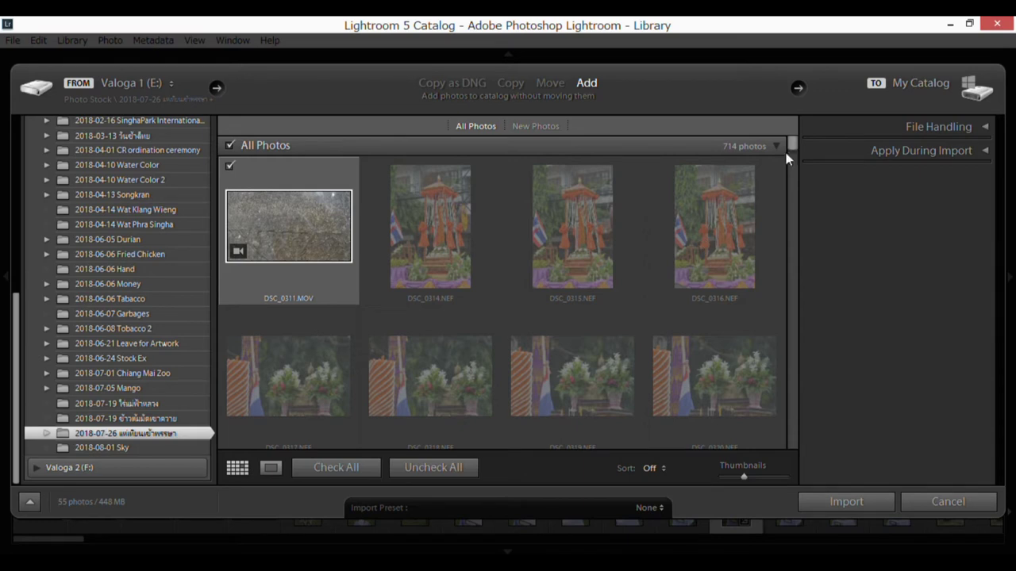
Step: Exclude DSC_0311.MOV from the import, then cancel the Import dialog without importing
mouse_move(794, 147)
left_mouse_down()
mouse_move(795, 170)
mouse_move(789, 126)
left_mouse_up()
mouse_move(289, 238)
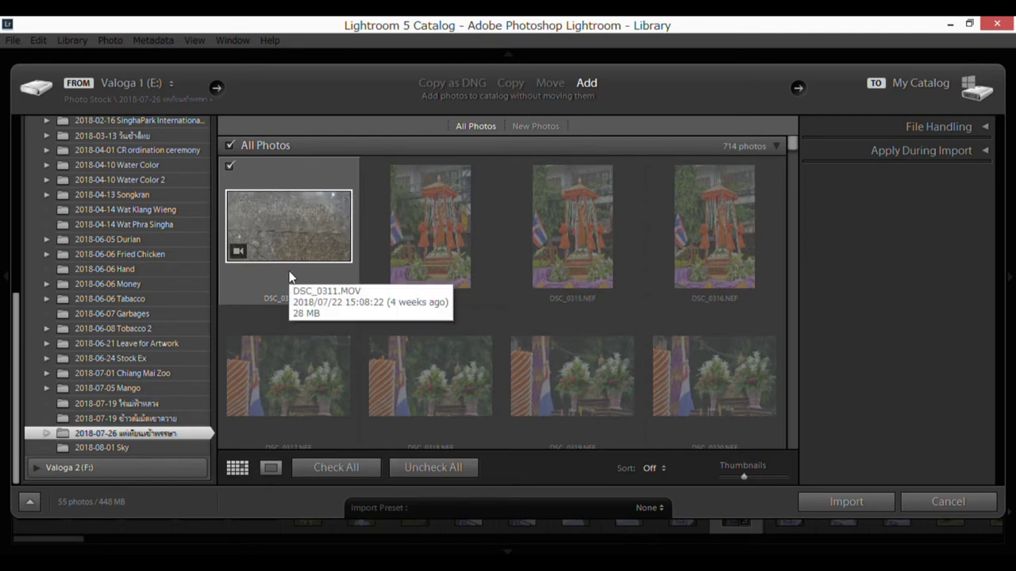
left_click(230, 166)
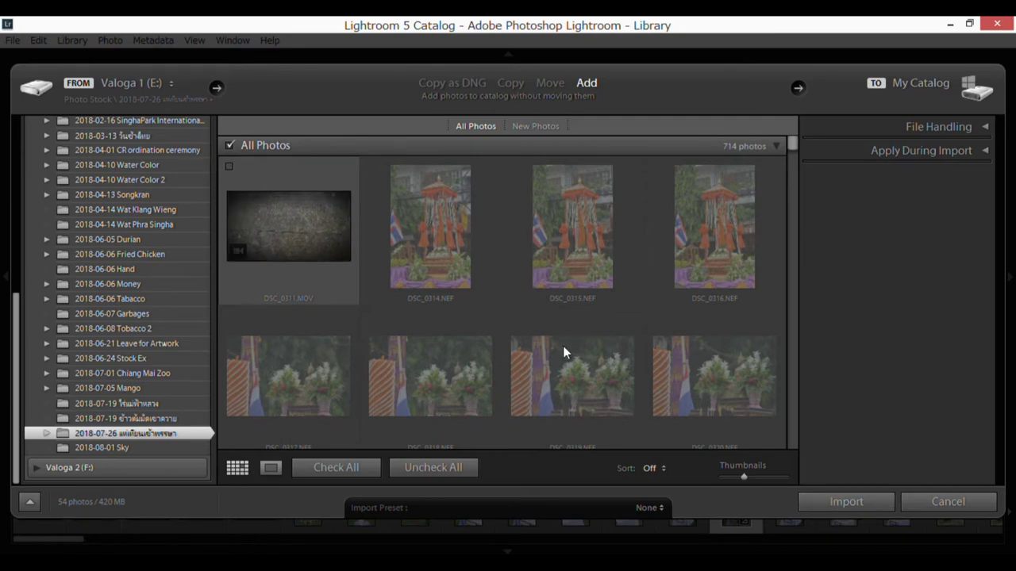
left_click(936, 504)
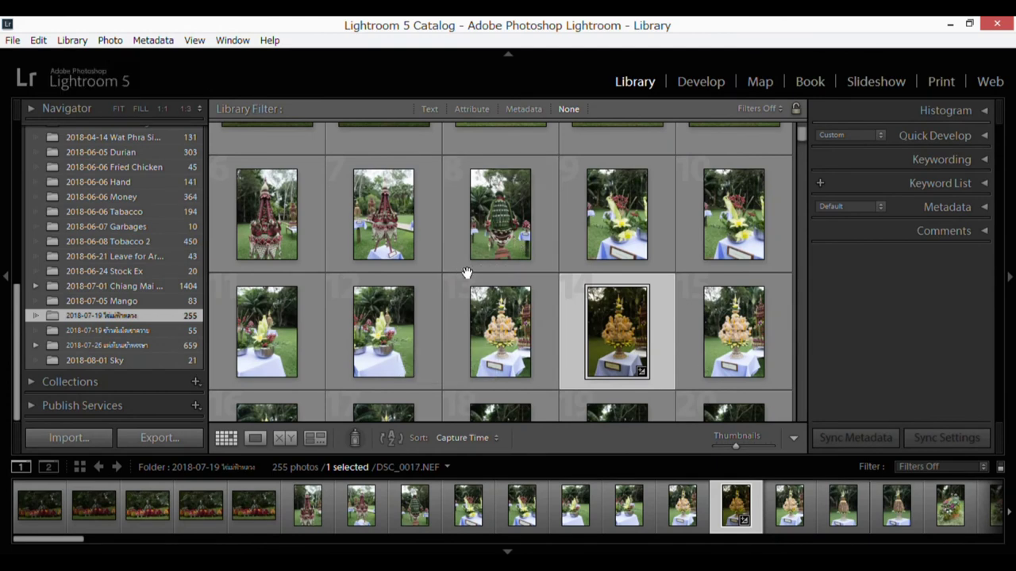
scroll(348, 356, "up", 2)
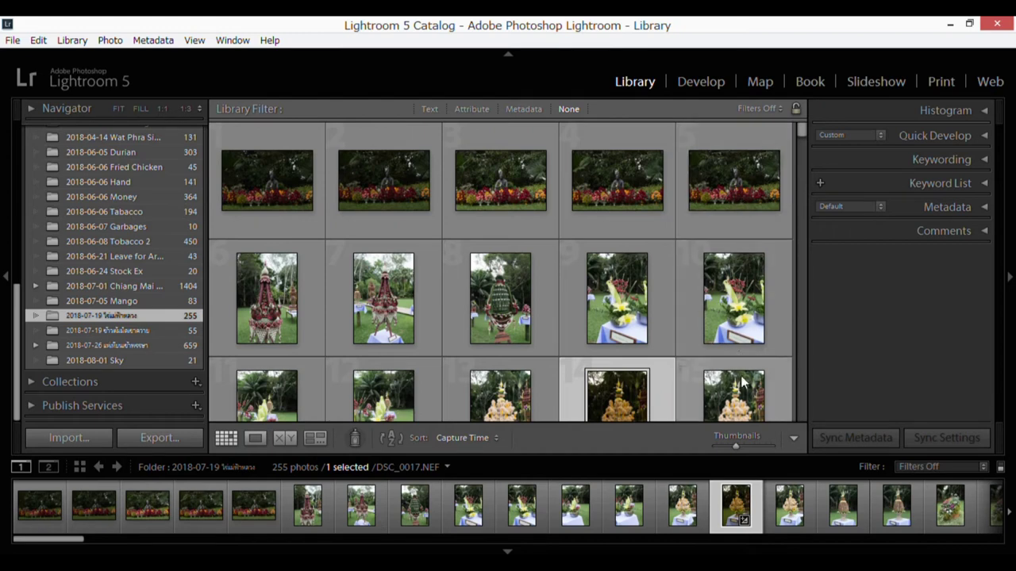
Step: Try Loupe and Compare views, then return to Grid and select photo 8
left_click(259, 441)
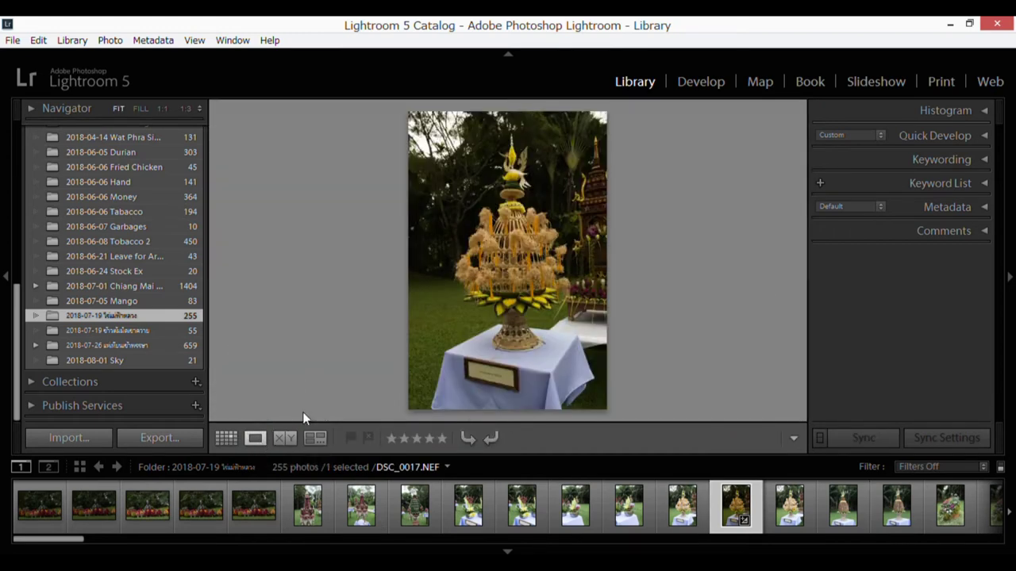
left_click(286, 438)
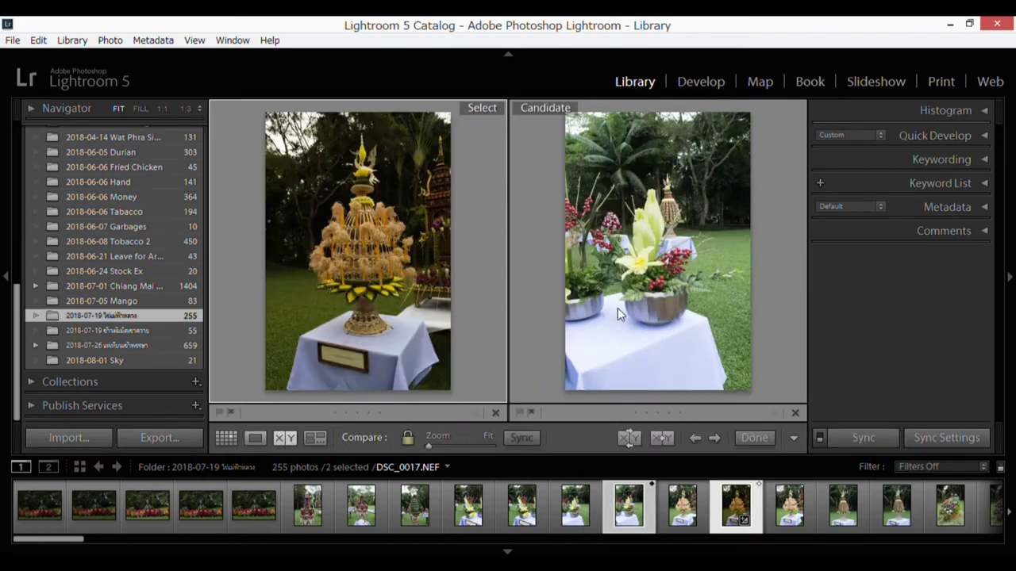
left_click(230, 439)
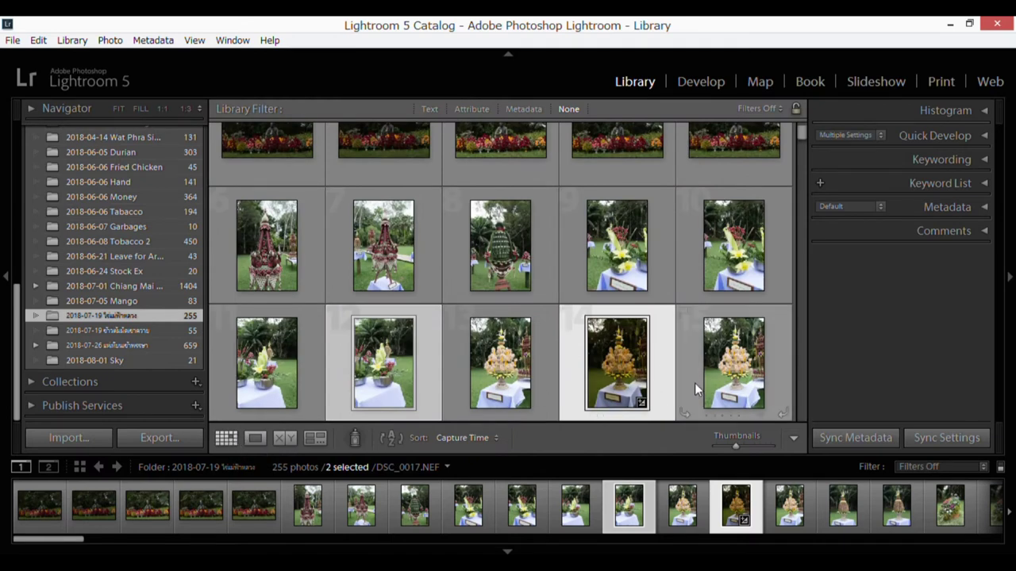
left_click(492, 263)
key("Right")
key("Left")
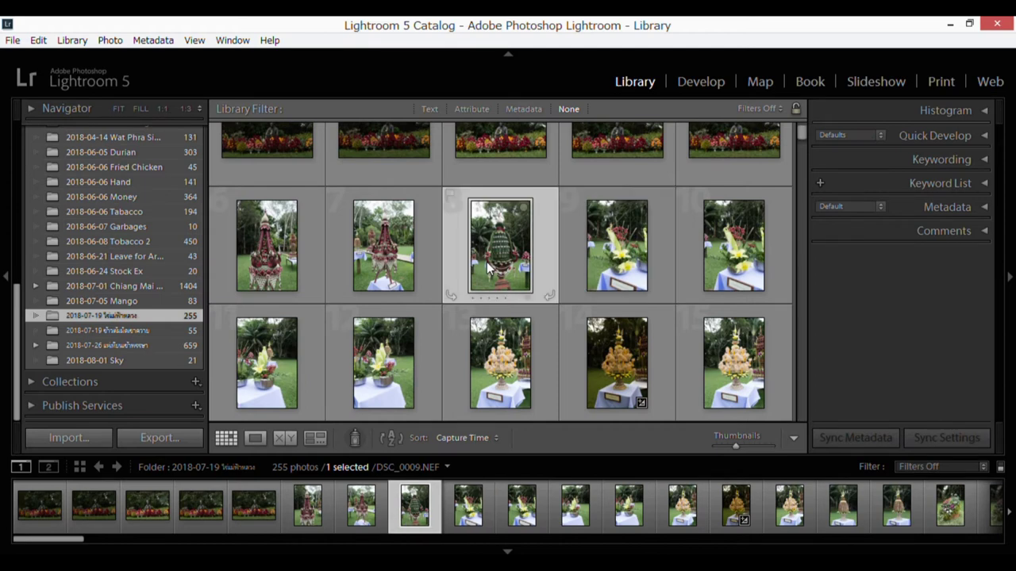
Step: Compare DSC_0008 against neighbouring candidates zoomed to 1:4, then return to Grid
left_click(283, 443)
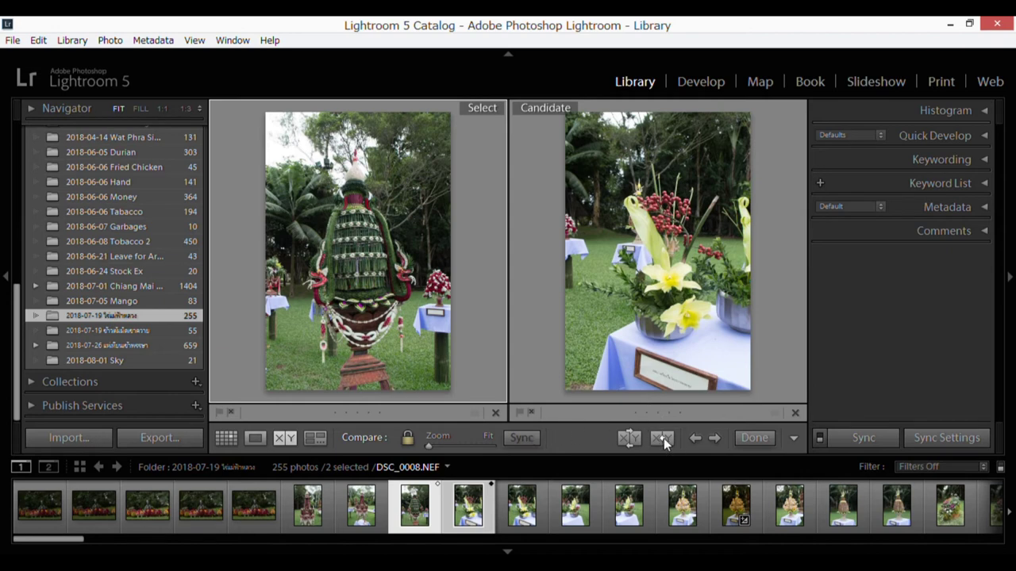
left_click(714, 438)
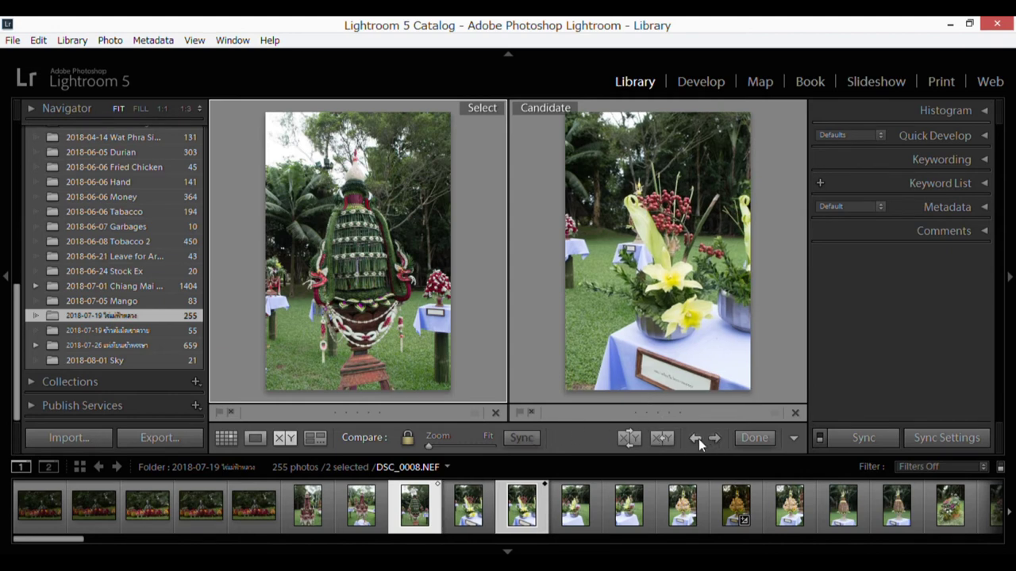
left_click(696, 438)
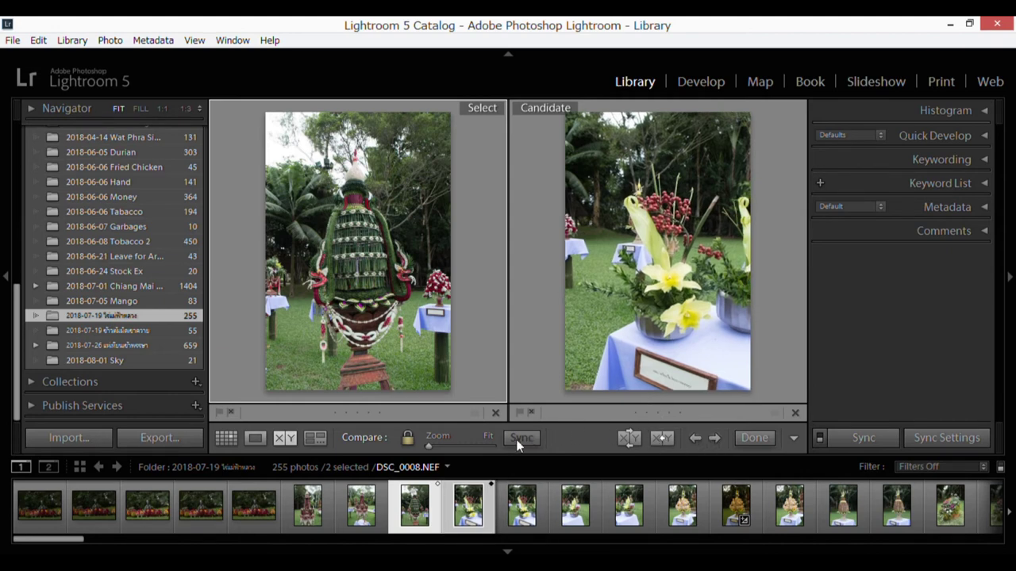
mouse_move(429, 446)
left_mouse_down()
mouse_move(446, 445)
mouse_move(403, 445)
left_mouse_up()
left_click(227, 439)
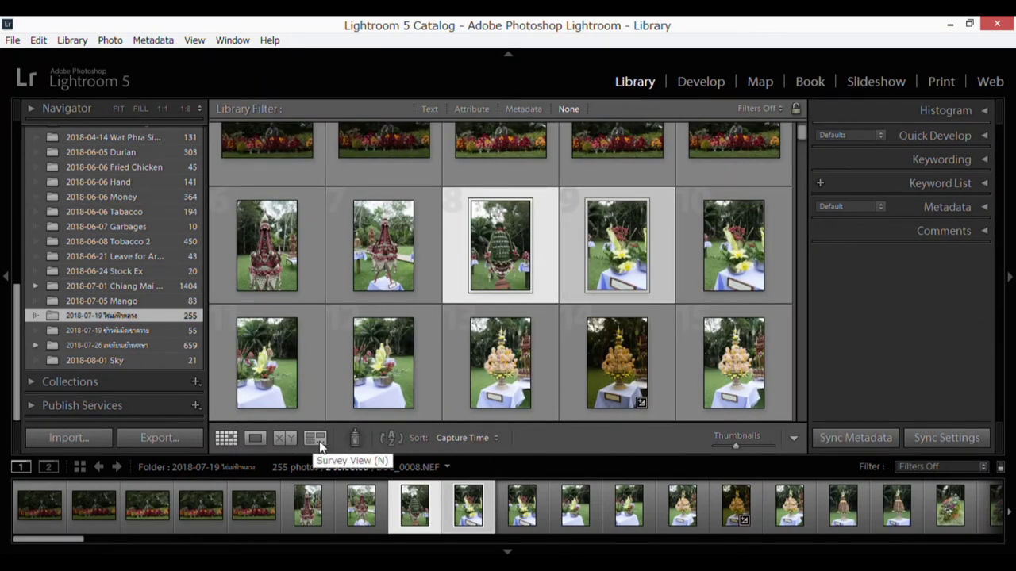
Step: Select photos 7, 9, 12 and 4 together in the grid
left_click(376, 261)
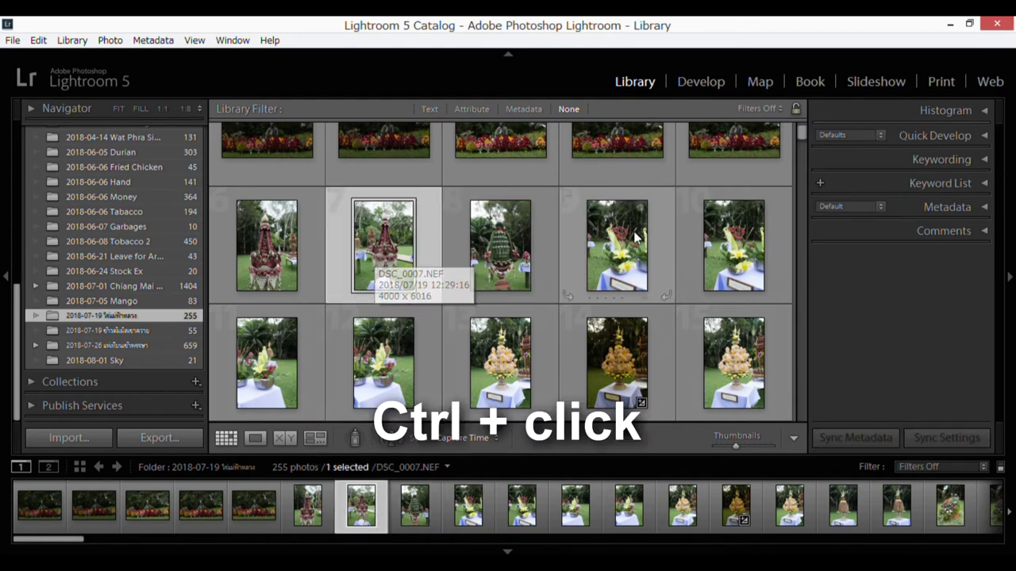
left_click(619, 254, "ctrl")
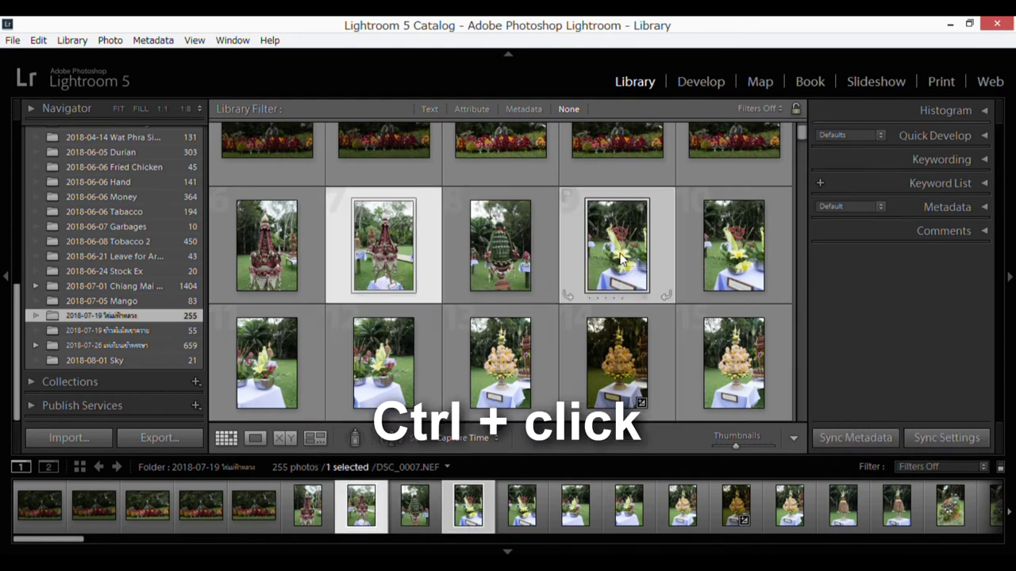
left_click(497, 378, "ctrl")
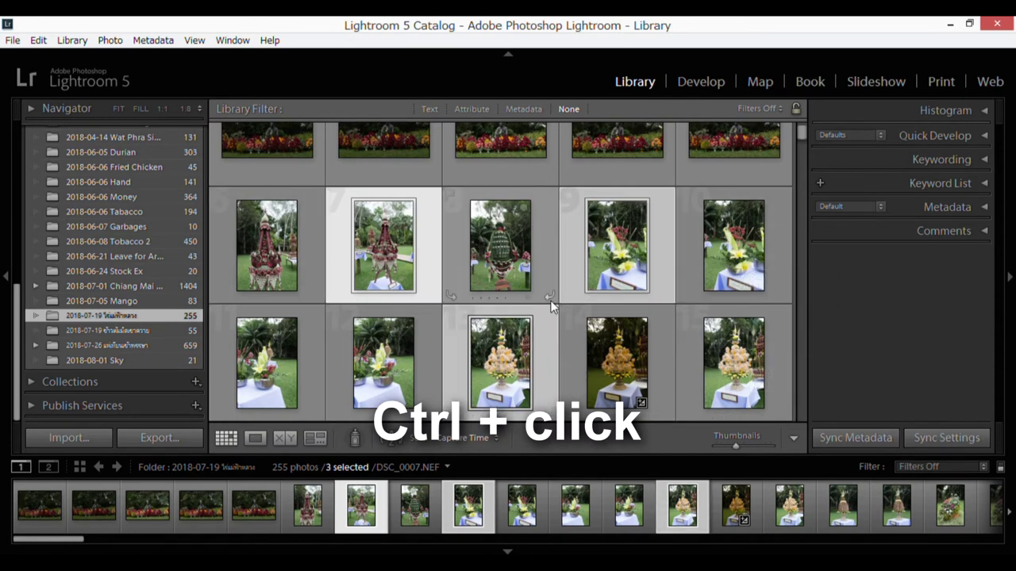
scroll(550, 300, "up", 1)
left_click(611, 206, "ctrl")
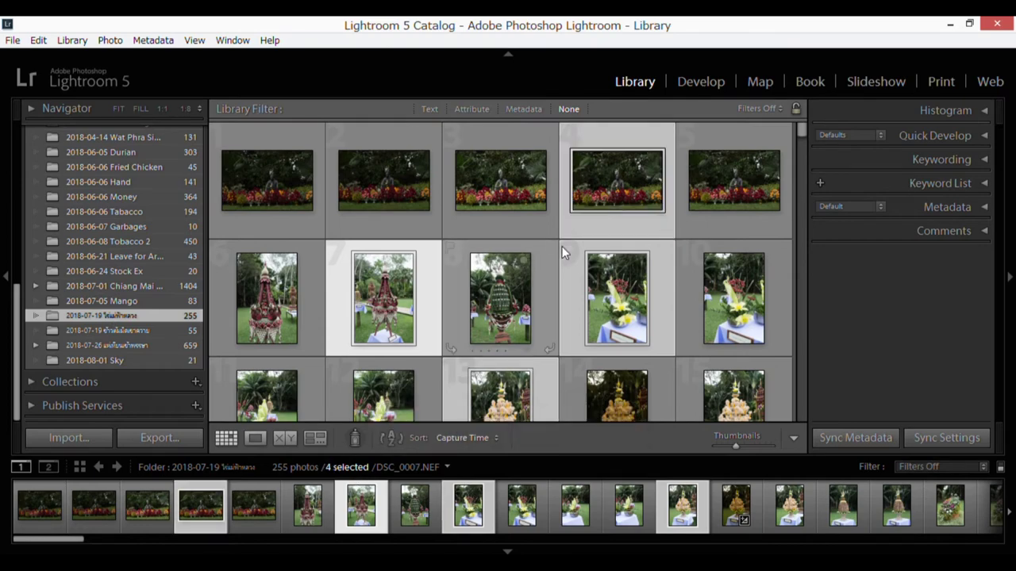
scroll(557, 309, "down", 1)
scroll(557, 309, "up", 1)
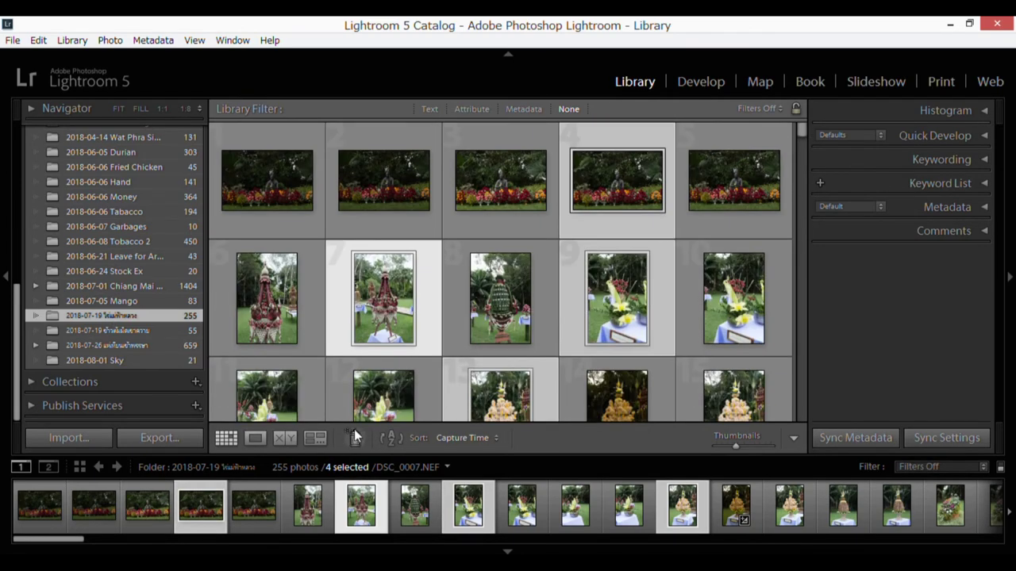
Step: Show the four photos in Survey view, then return to Grid and enter Develop
left_click(314, 442)
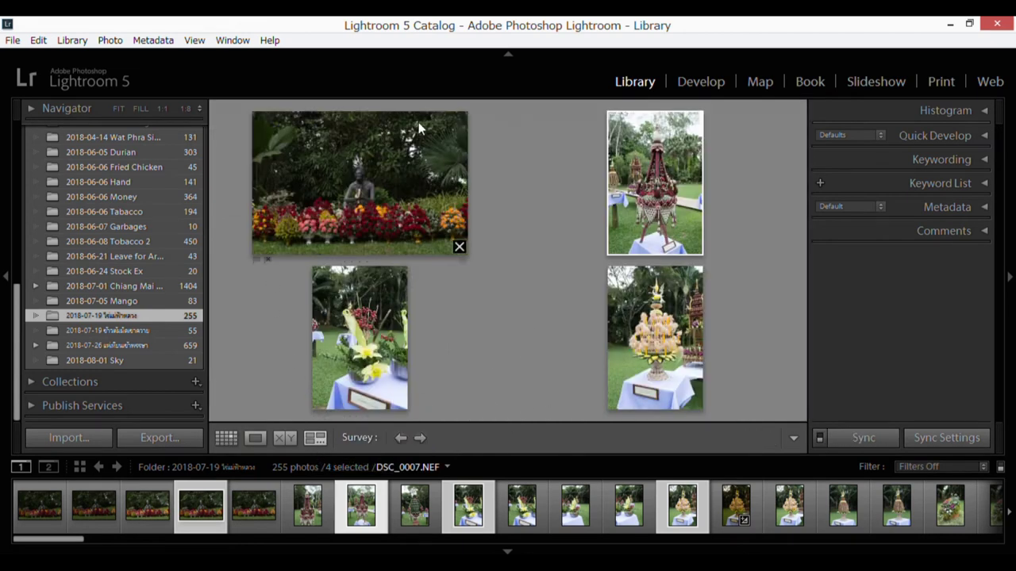
mouse_move(655, 183)
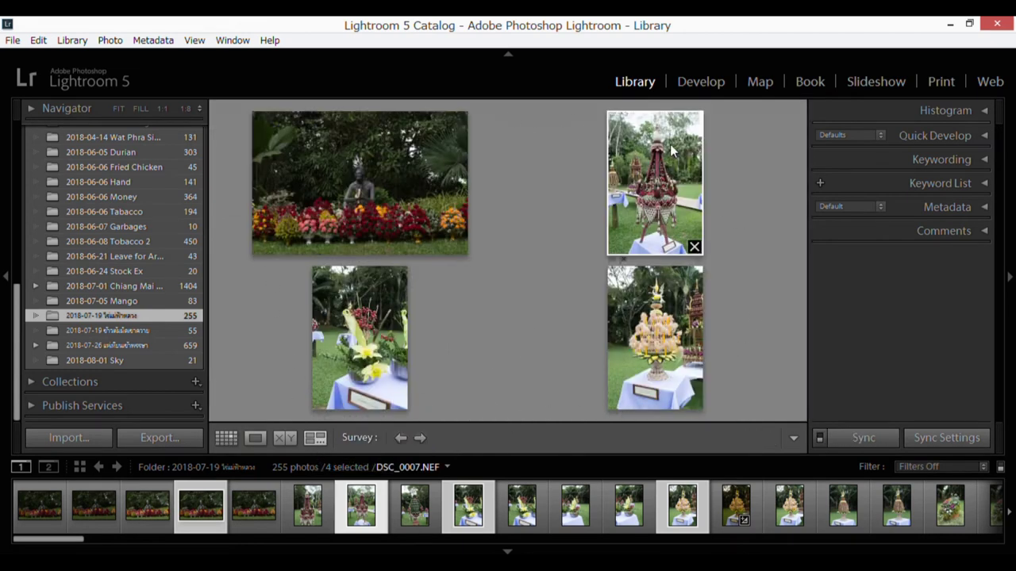
key("g")
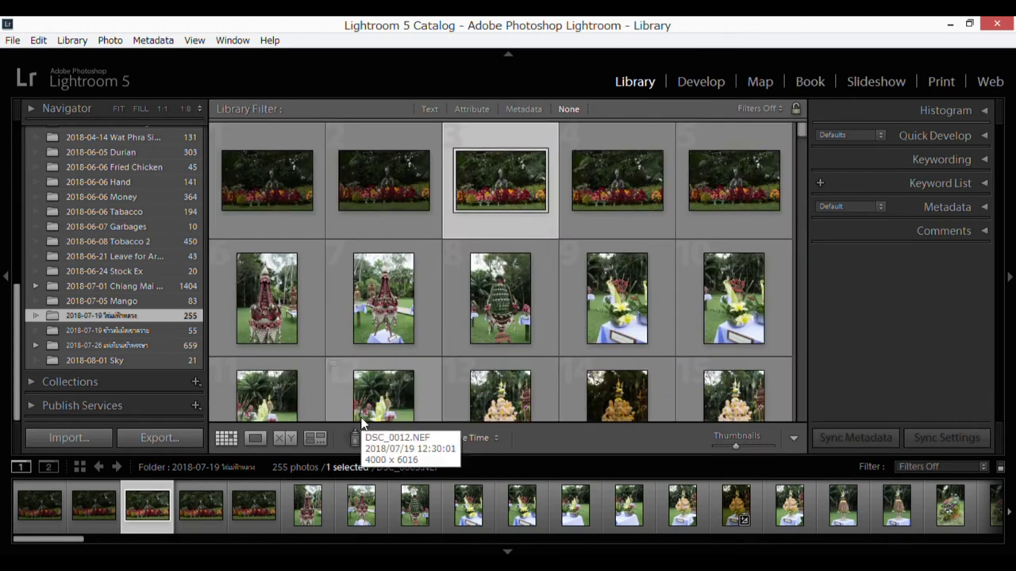
left_click(700, 83)
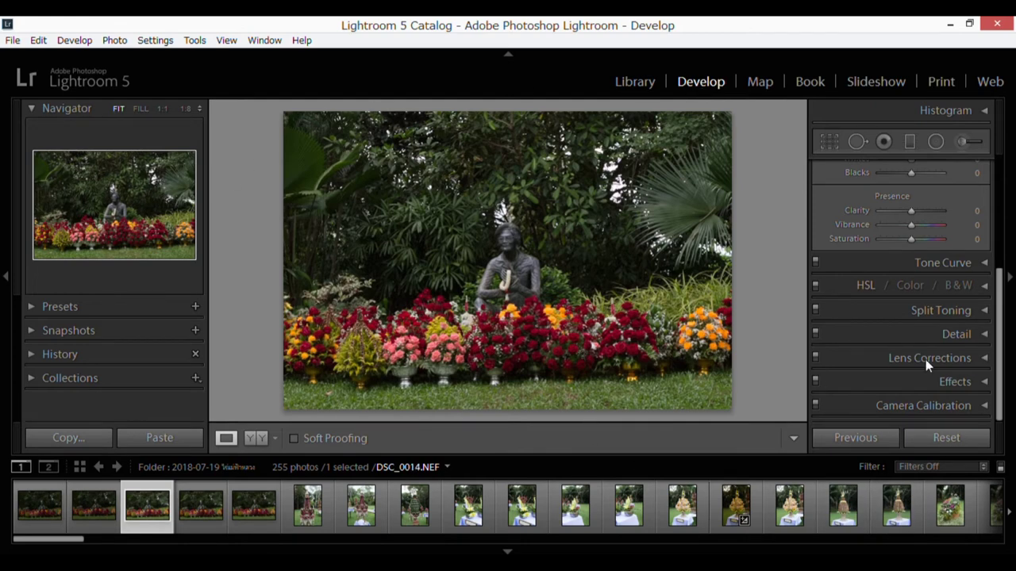
Step: Raise Exposure to +2.50 on the garden statue photo and adjust further Basic sliders like Contrast
scroll(989, 187, "up", 5)
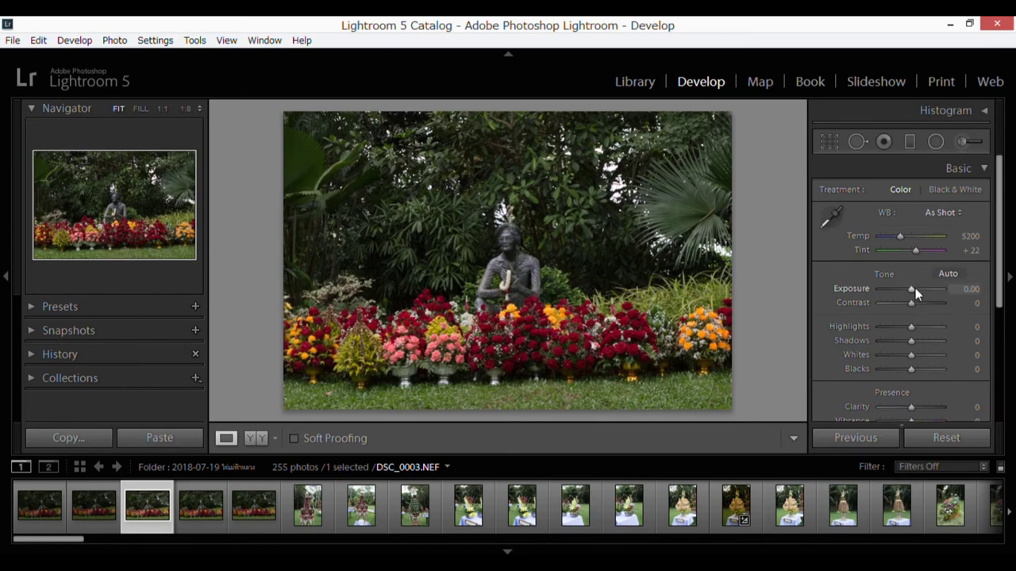
mouse_move(911, 289)
left_mouse_down()
mouse_move(927, 289)
mouse_move(918, 304)
mouse_move(932, 305)
mouse_move(876, 328)
mouse_move(942, 329)
mouse_move(874, 336)
mouse_move(934, 349)
mouse_move(895, 349)
mouse_move(927, 359)
mouse_move(891, 360)
mouse_move(903, 368)
left_mouse_up()
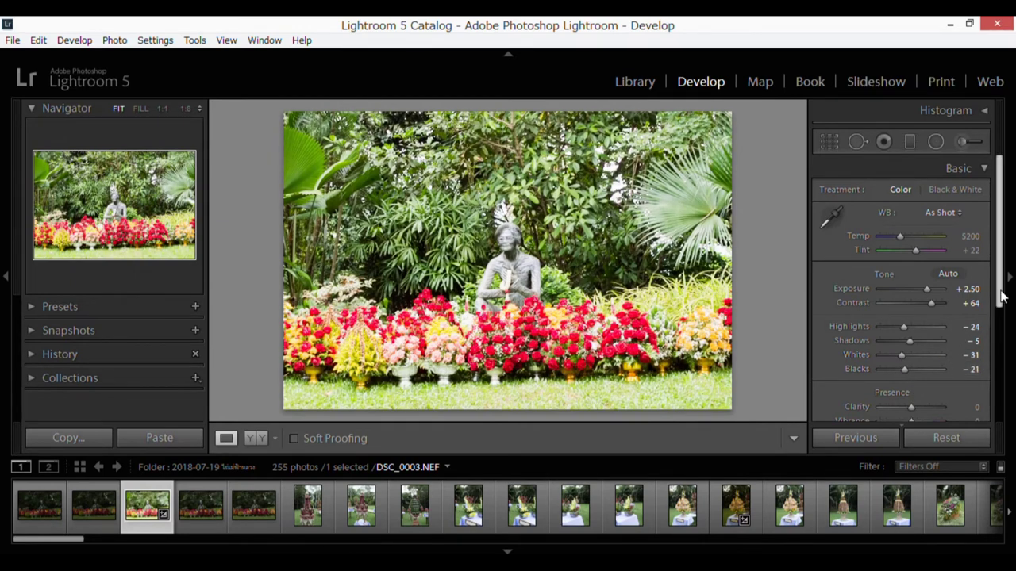
scroll(952, 302, "down", 3)
mouse_move(910, 293)
left_mouse_down()
mouse_move(932, 294)
mouse_move(915, 293)
mouse_move(926, 310)
mouse_move(902, 324)
mouse_move(919, 324)
left_mouse_up()
Step: Lift a point on the tone curve to brighten the garden photo
left_click(988, 346)
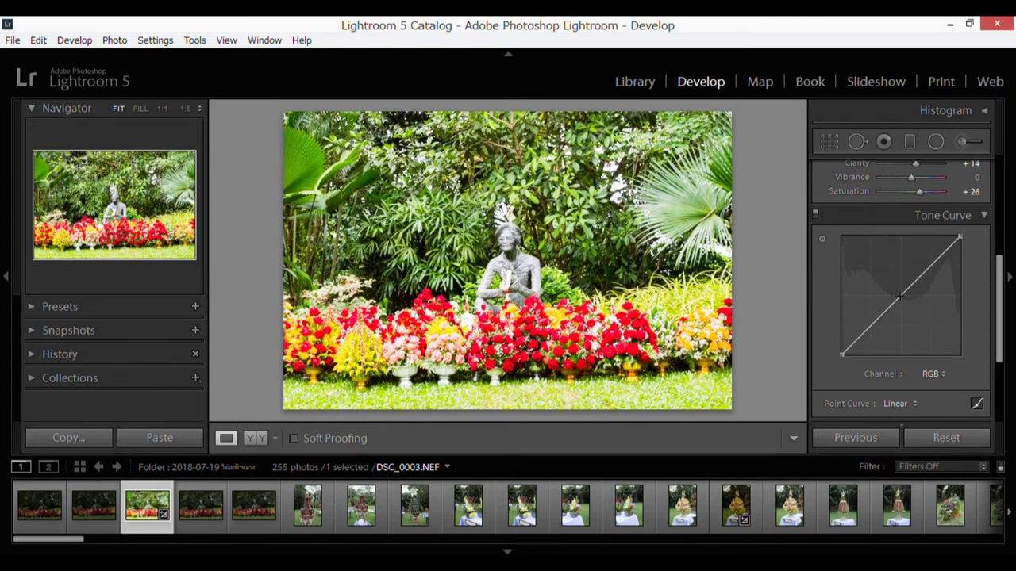
mouse_move(892, 303)
left_mouse_down()
mouse_move(893, 286)
mouse_move(903, 299)
left_mouse_up()
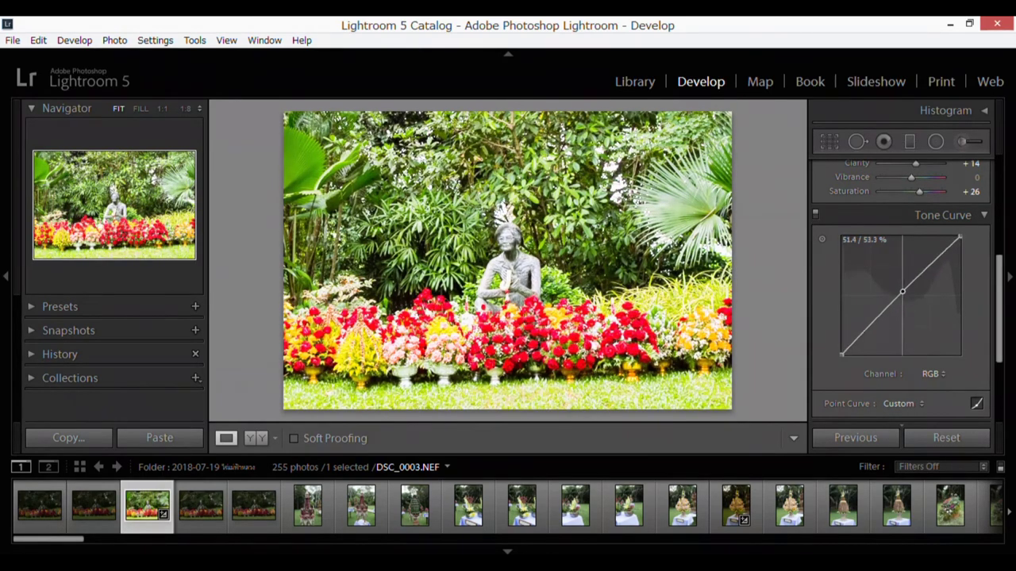
left_click_drag(903, 298, 904, 295)
left_click(986, 218)
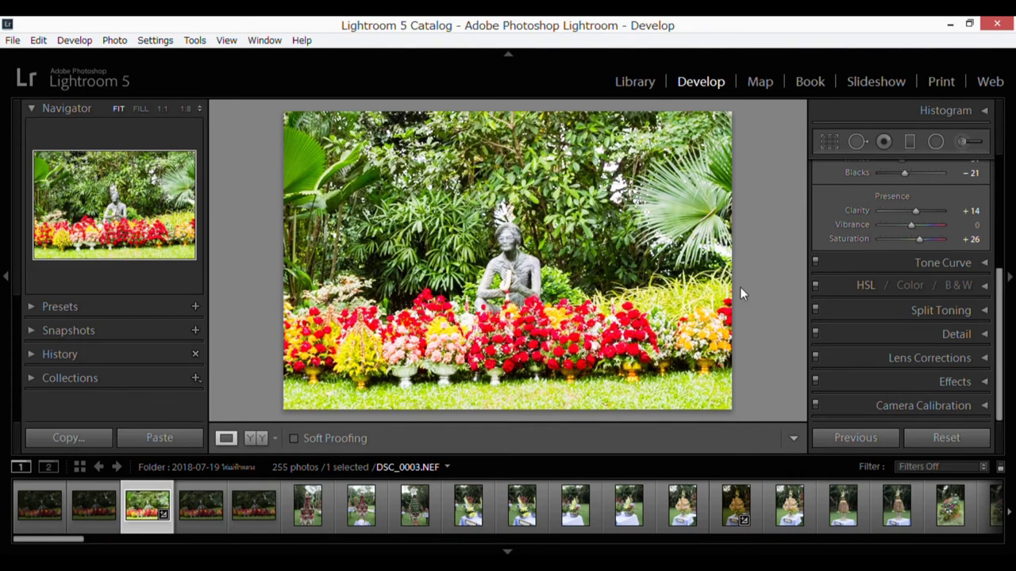
Step: Reset all of the garden photo's Develop adjustments back to defaults
left_click(948, 439)
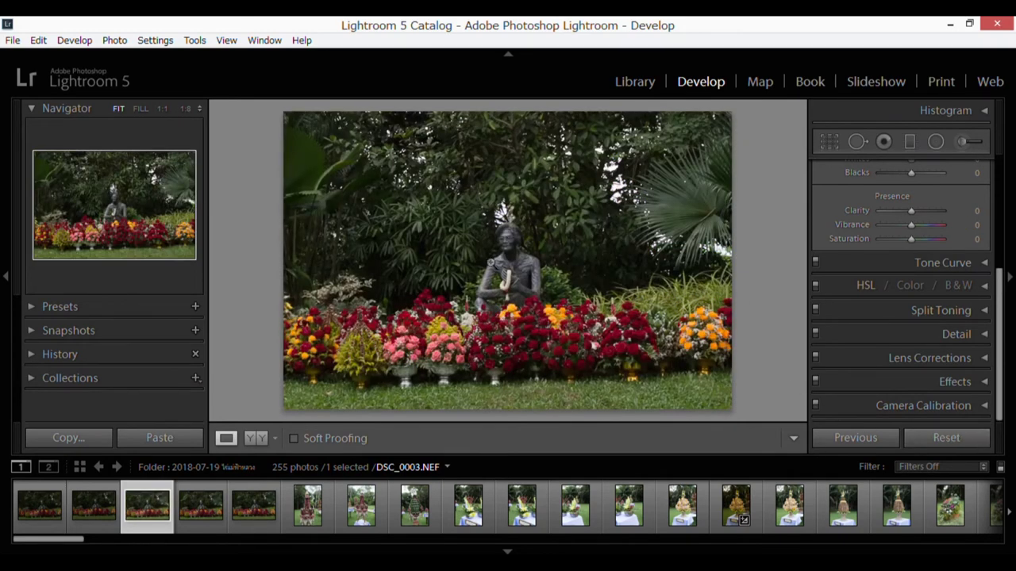
left_click_drag(1000, 274, 998, 139)
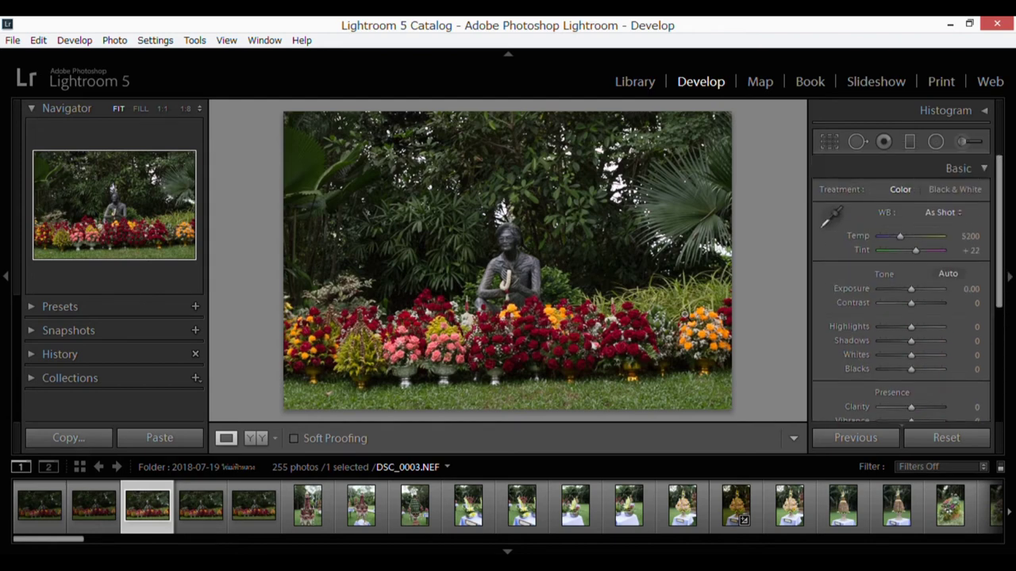
left_click(760, 83)
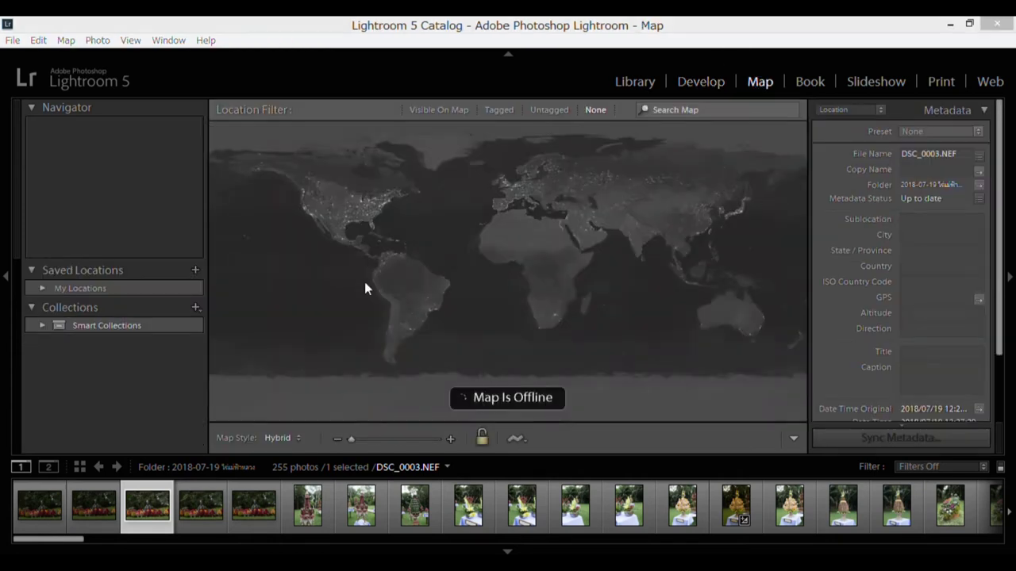
Step: Dismiss the 'Map is not available' notice, then move on to the Book module
left_click(608, 316)
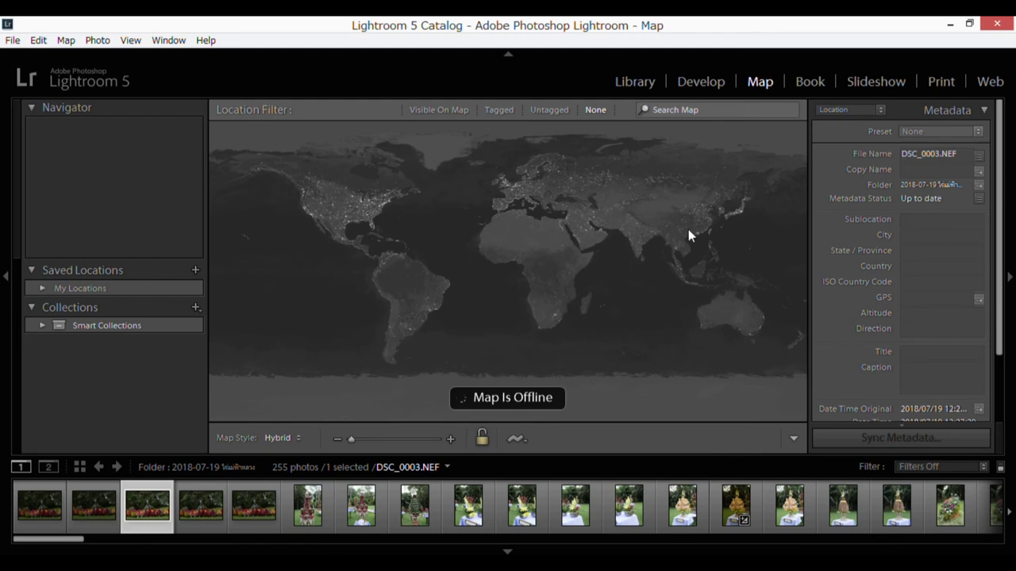
left_click(810, 81)
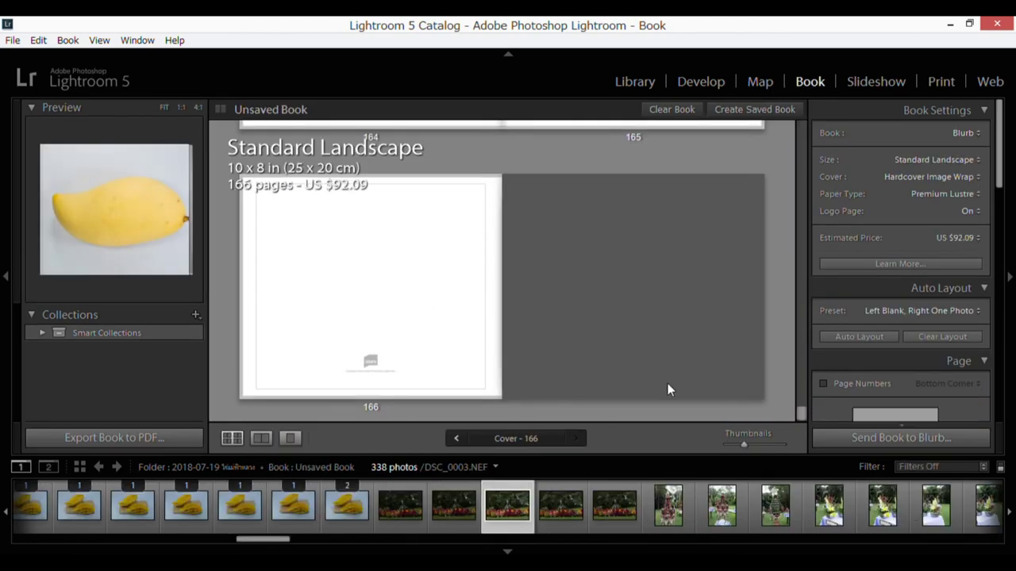
Step: Preview the 166-page book in Spread, Single Page and Multi-Page views, scrolling to the mango cover
left_click(261, 438)
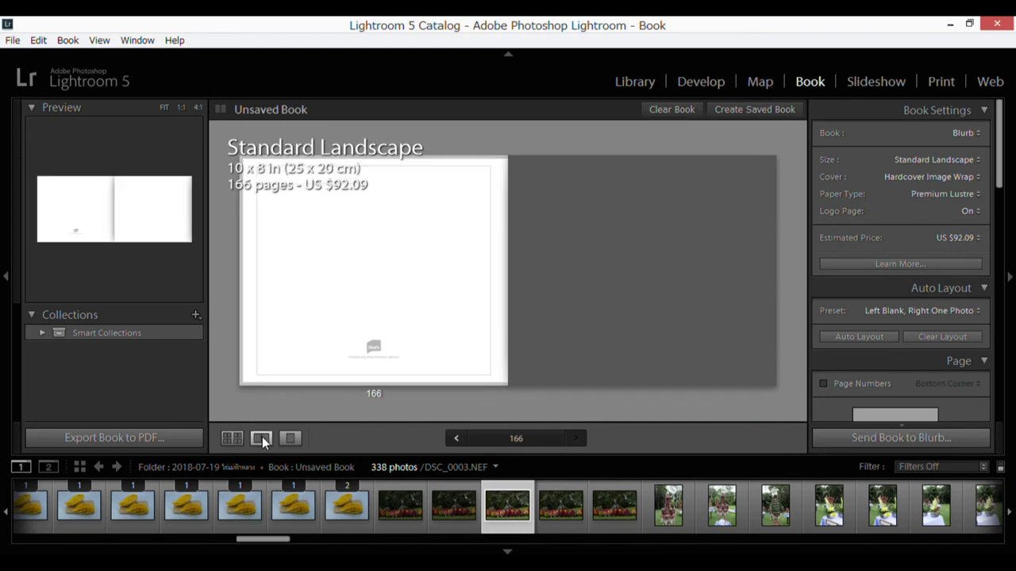
left_click(290, 438)
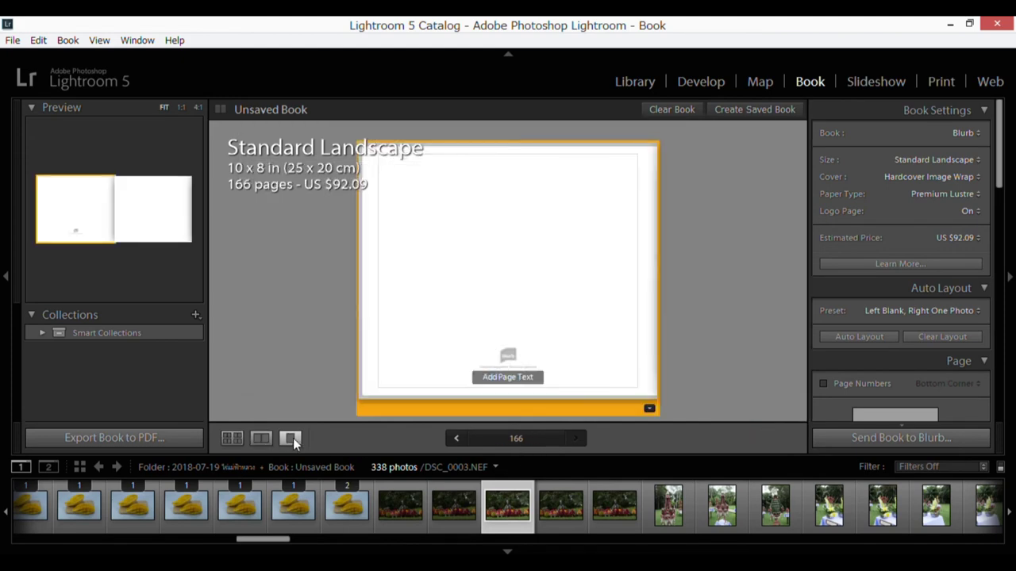
left_click(231, 438)
left_click_drag(802, 415, 800, 129)
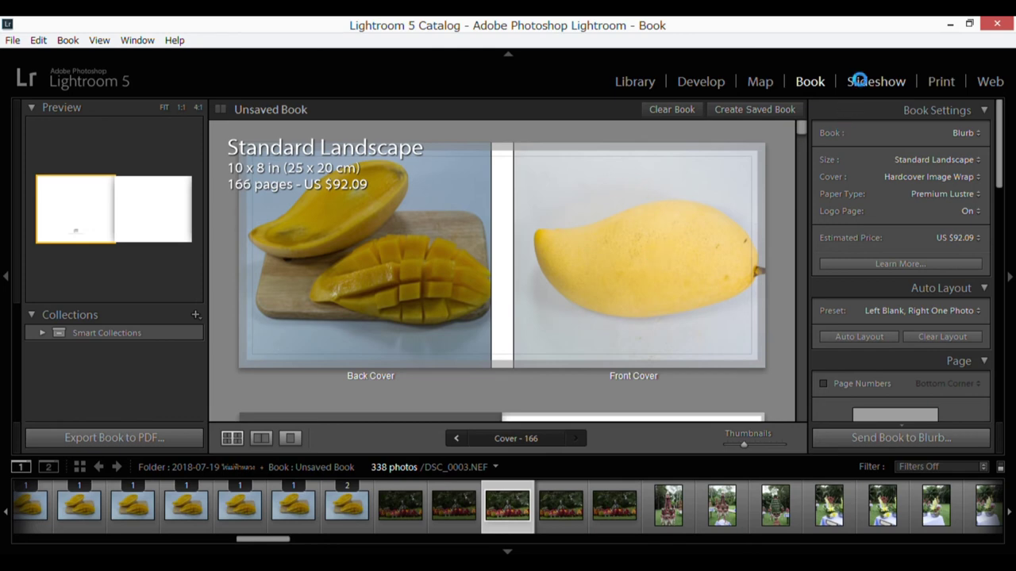
Step: Move through the Slideshow and Print modules to the Web module's HTML Gallery
left_click(872, 79)
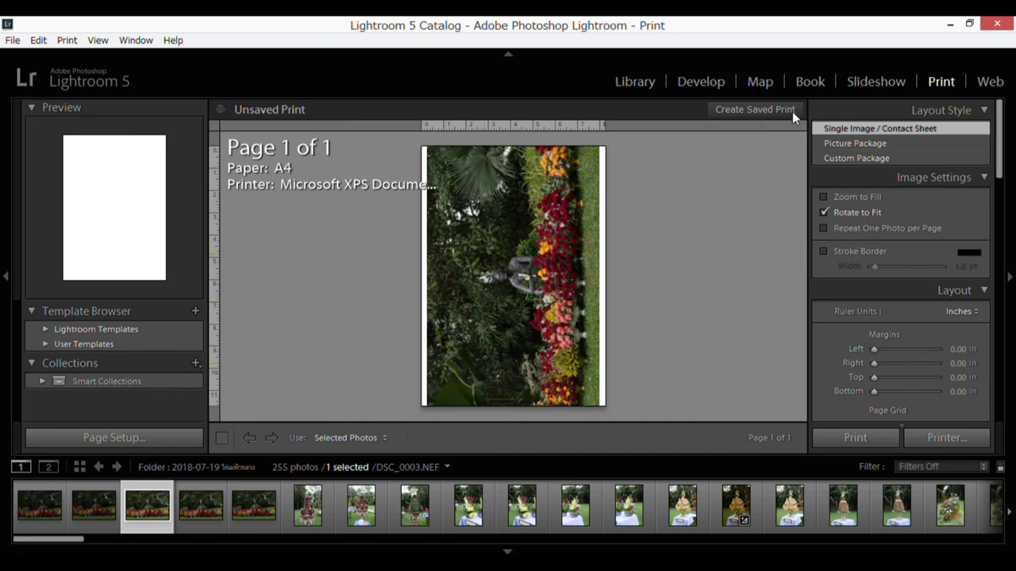
left_click(989, 81)
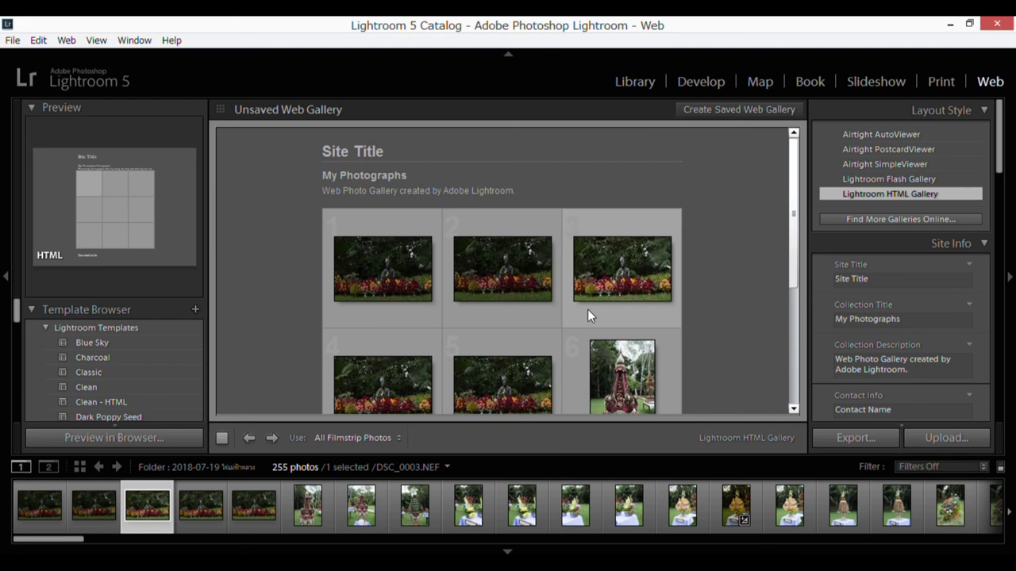
Step: Return to Develop with the DSC_0003.NEF garden statue photo using the D shortcut
key("d")
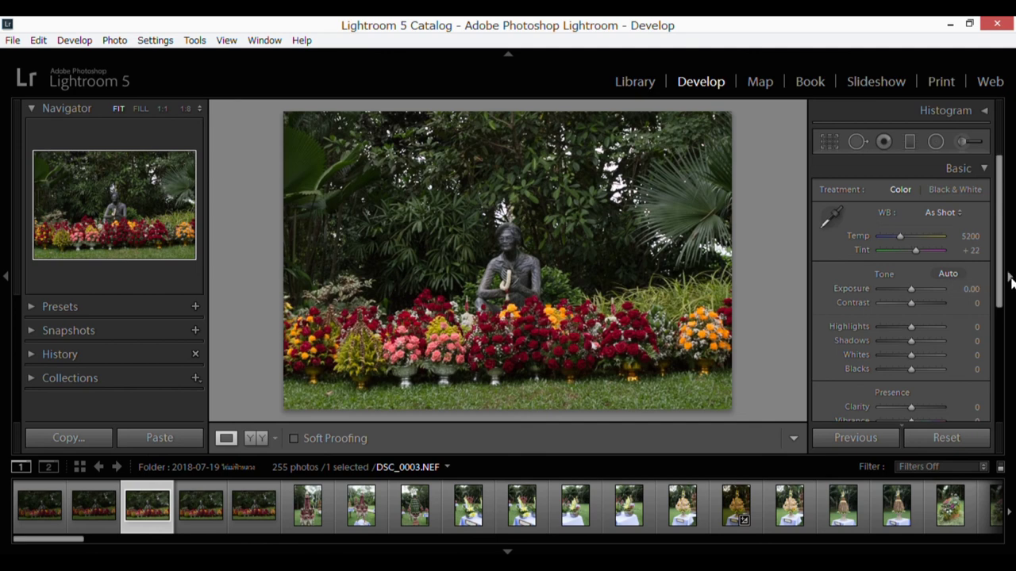
left_click(1010, 278)
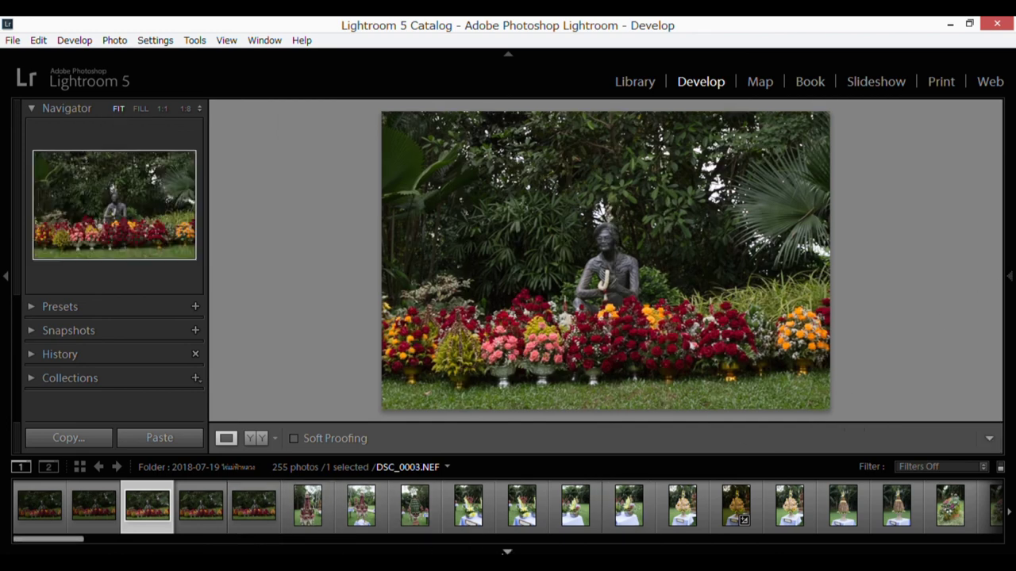
left_click(508, 552)
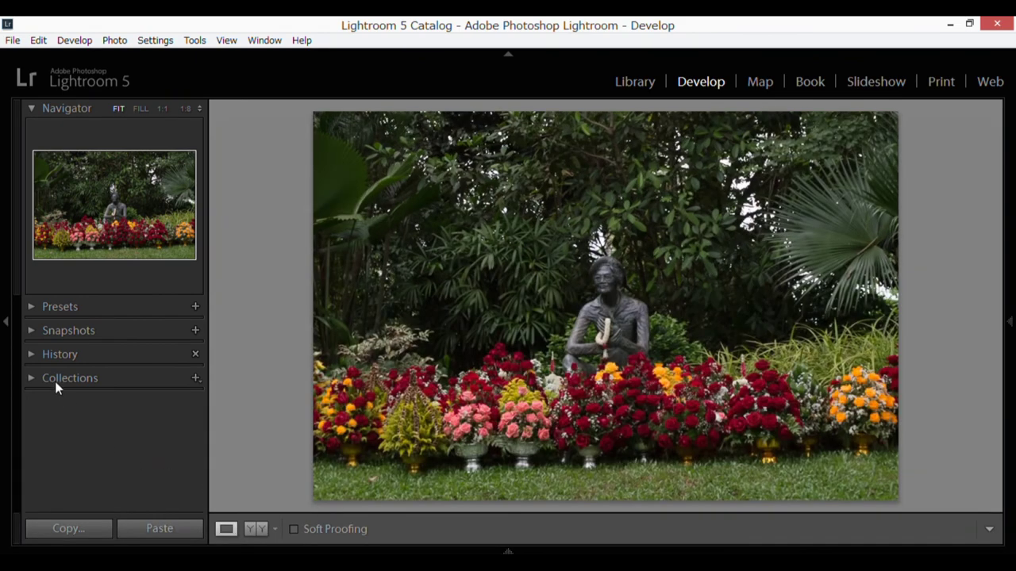
left_click(5, 324)
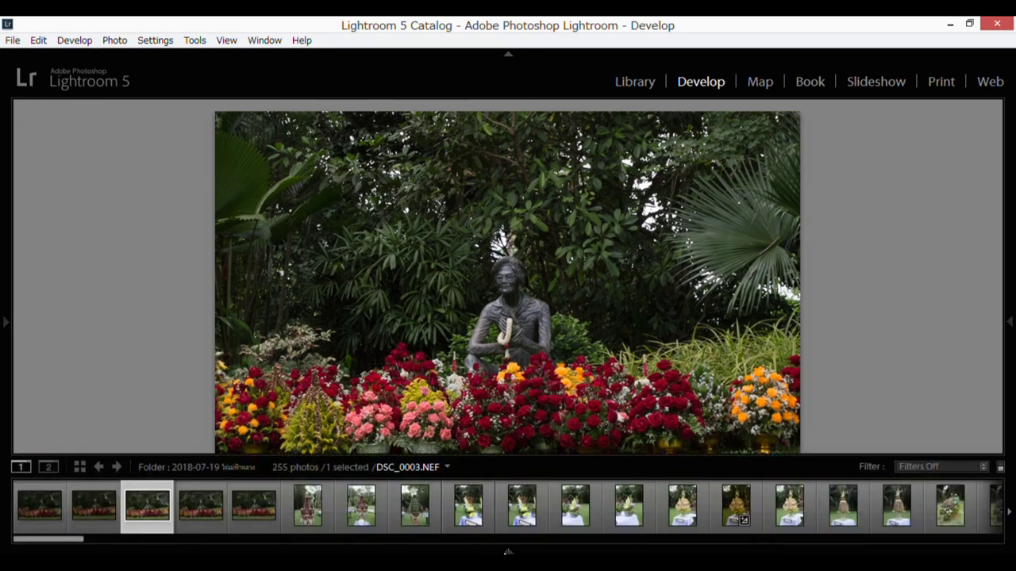
left_click(508, 551)
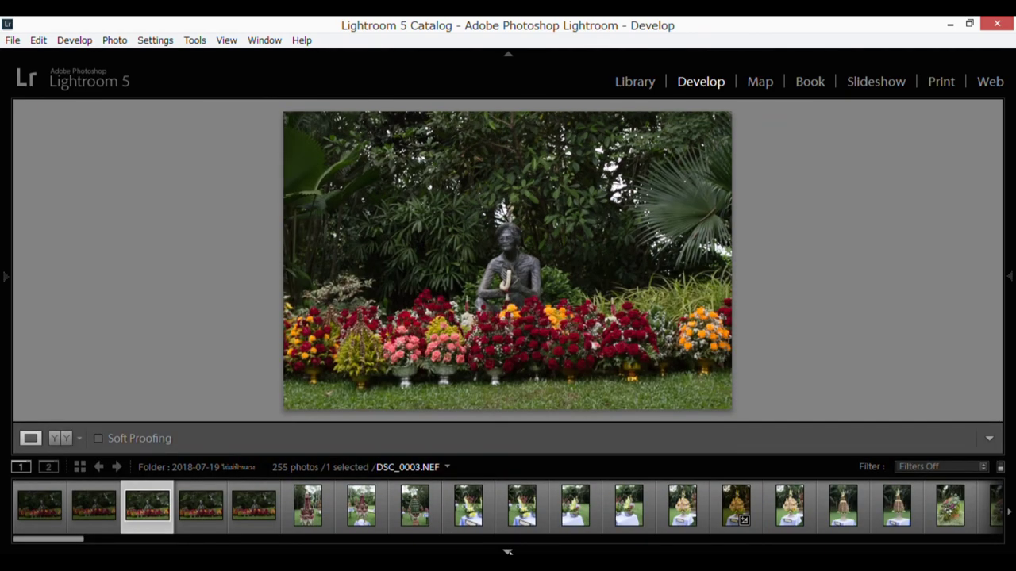
left_click(6, 276)
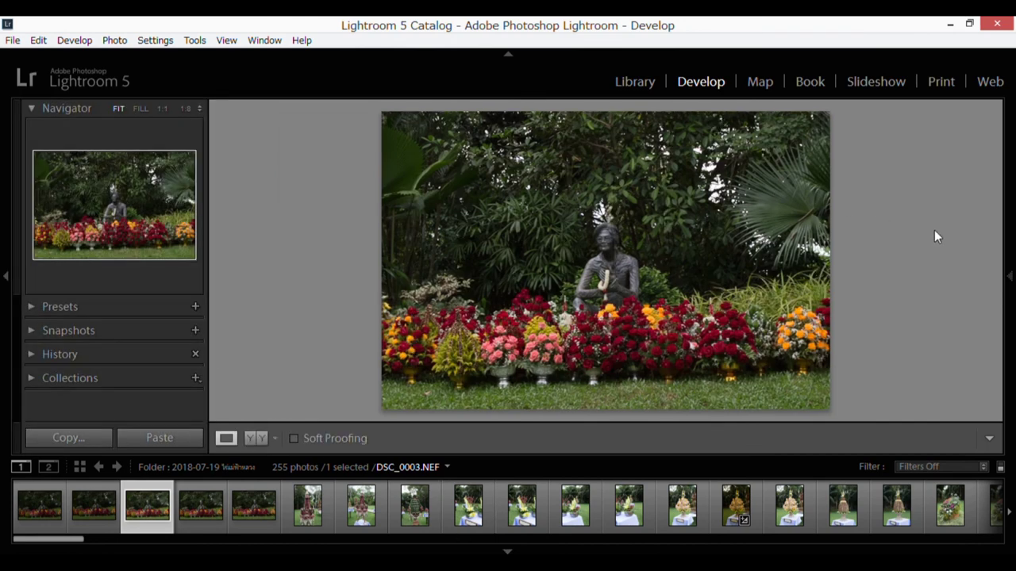
left_click(1009, 276)
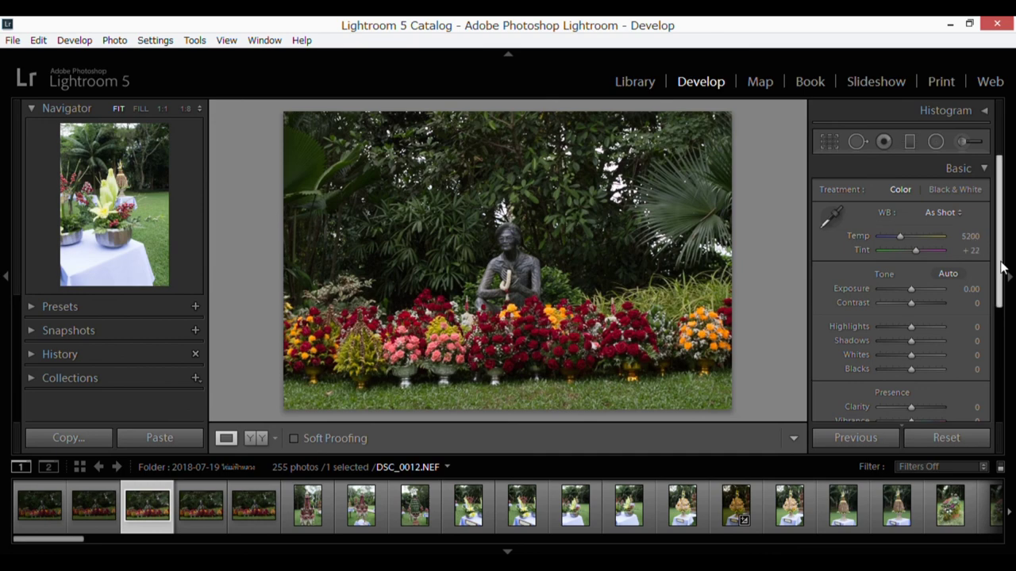
scroll(1004, 333, "down", 3)
mouse_move(1009, 347)
left_mouse_down()
mouse_move(1011, 401)
mouse_move(1003, 169)
left_mouse_up()
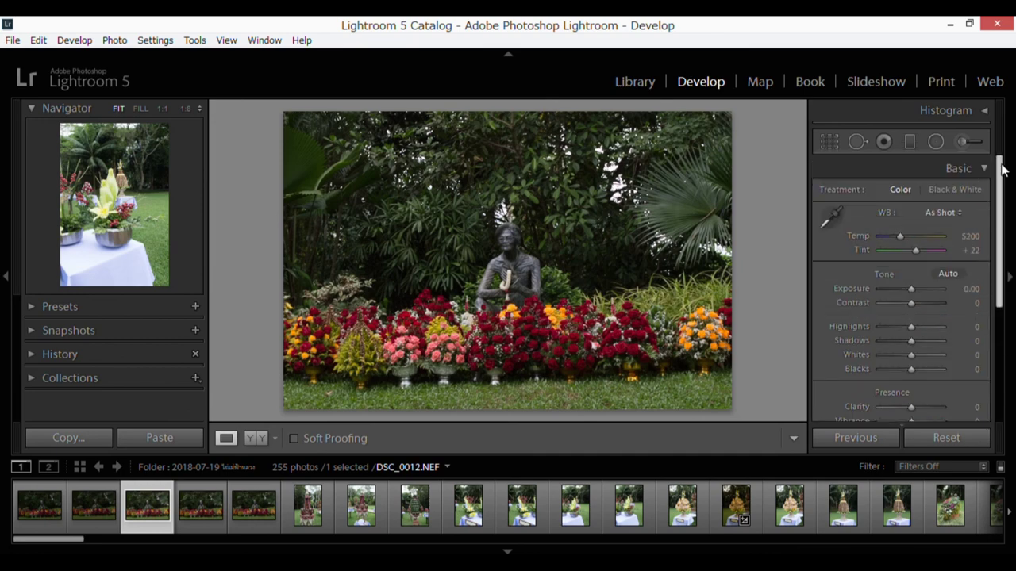